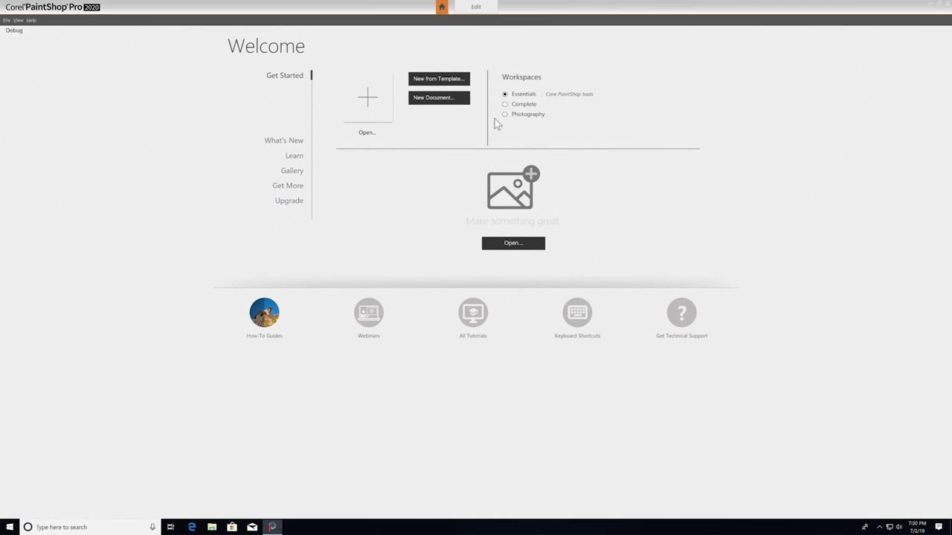
- Browse the Collage, Cards, Business and Social Media templates, then cancel without creating an image
{"action": "left_click", "coordinate": [446, 98]}
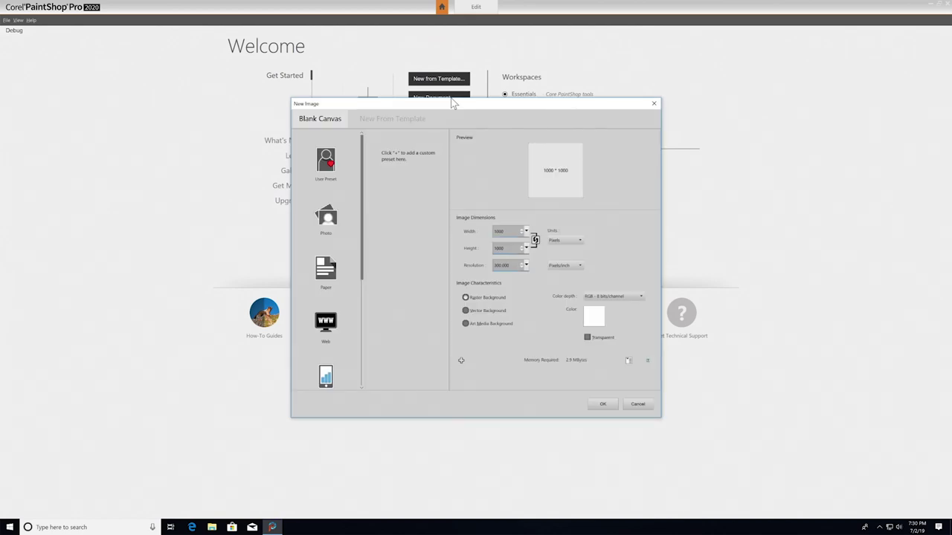
{"action": "left_click", "coordinate": [392, 119]}
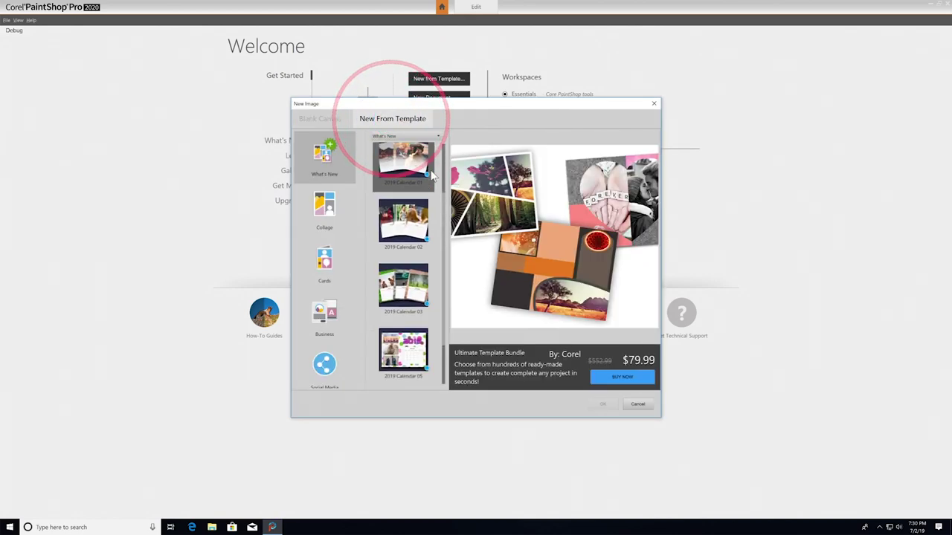
{"action": "left_click", "coordinate": [324, 209]}
{"action": "left_click", "coordinate": [325, 263]}
{"action": "left_click", "coordinate": [324, 316]}
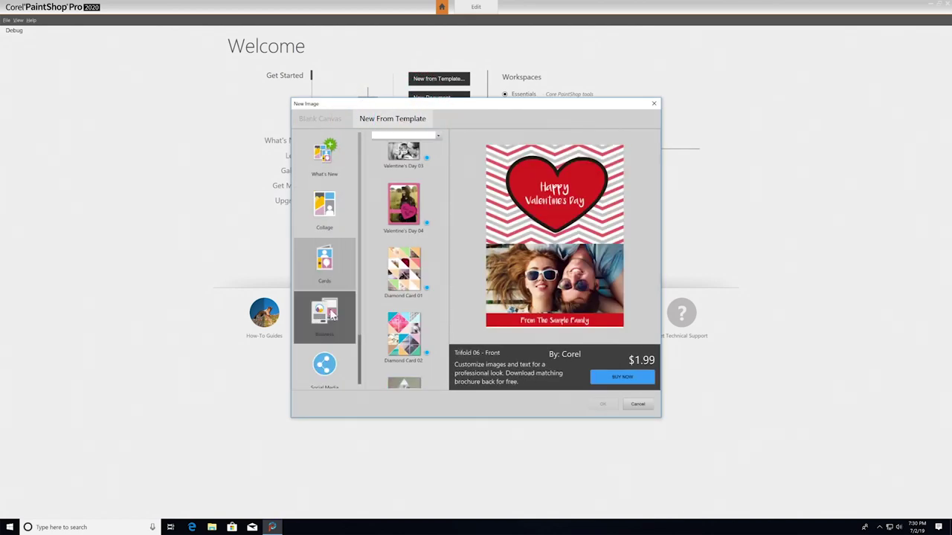
{"action": "left_click", "coordinate": [330, 372]}
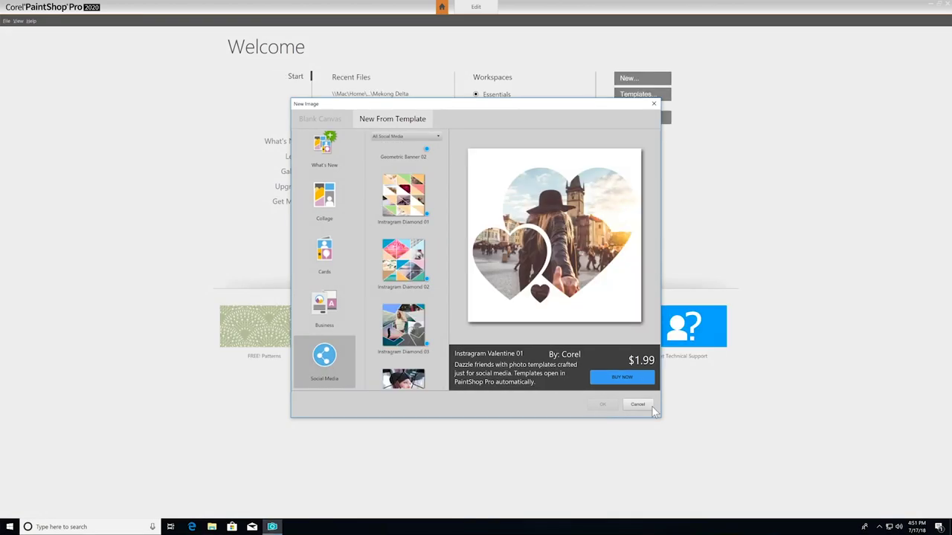
{"action": "left_click", "coordinate": [647, 405]}
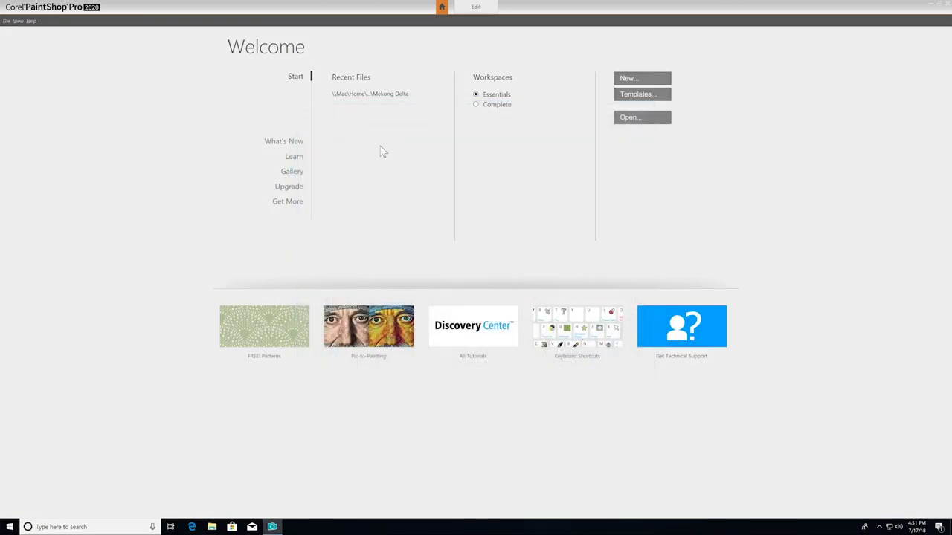
- View the Learn tutorial videos and scroll through the Gallery of sample photos
{"action": "left_click", "coordinate": [294, 156]}
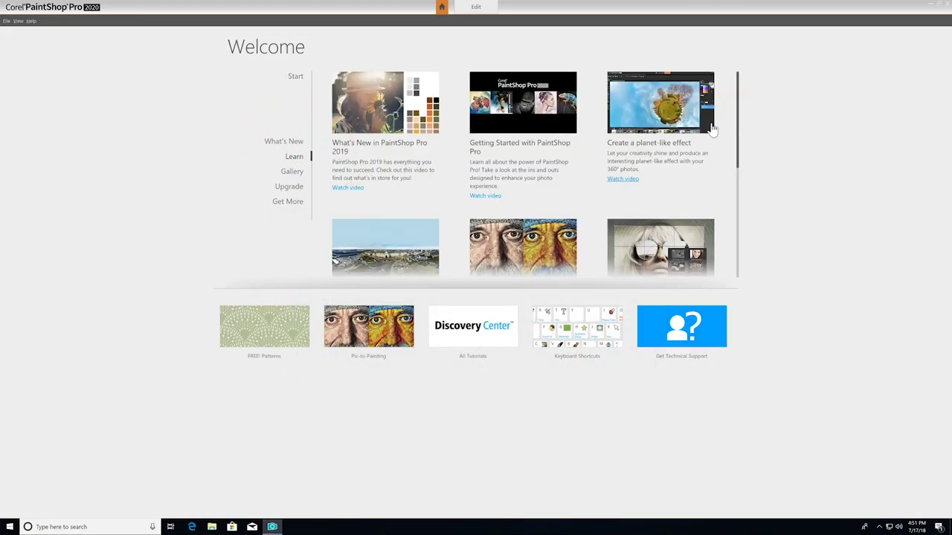
{"action": "left_click_drag", "start_coordinate": [739, 149], "coordinate": [743, 235]}
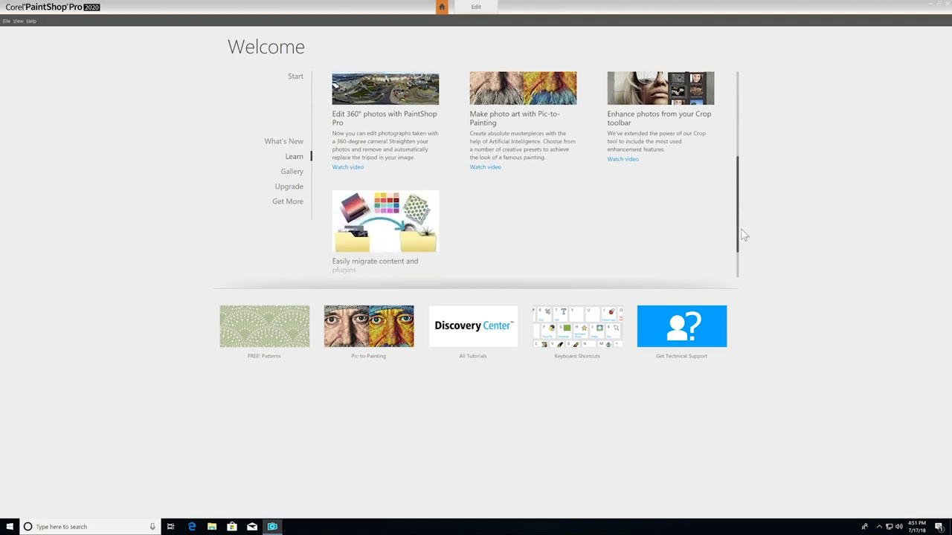
{"action": "left_click", "coordinate": [292, 171]}
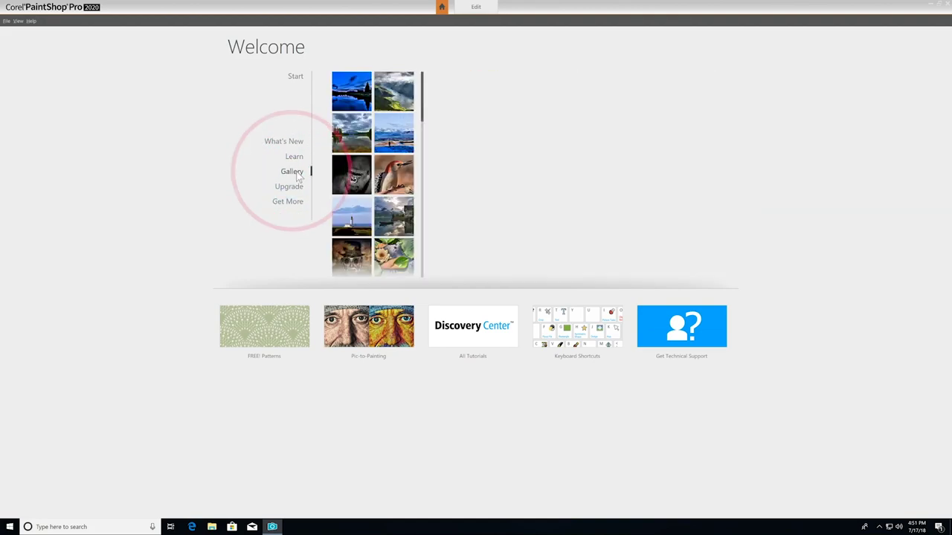
{"action": "scroll", "coordinate": [371, 223], "scroll_direction": "down", "scroll_amount": 5}
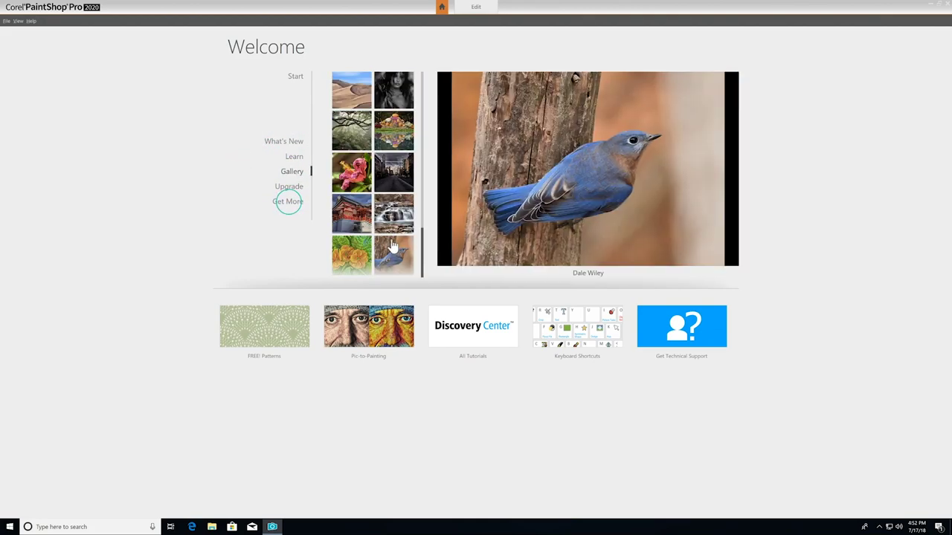
- Scroll through the Get More store's paid scripts, plugins and free 2018 Pattern Pack
{"action": "left_click", "coordinate": [288, 202]}
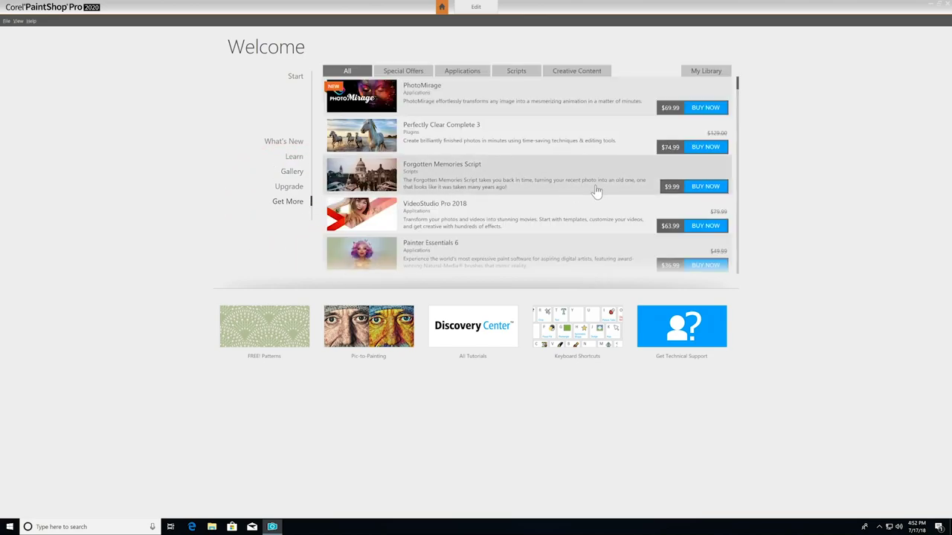
{"action": "scroll", "coordinate": [617, 191], "scroll_direction": "down", "scroll_amount": 5}
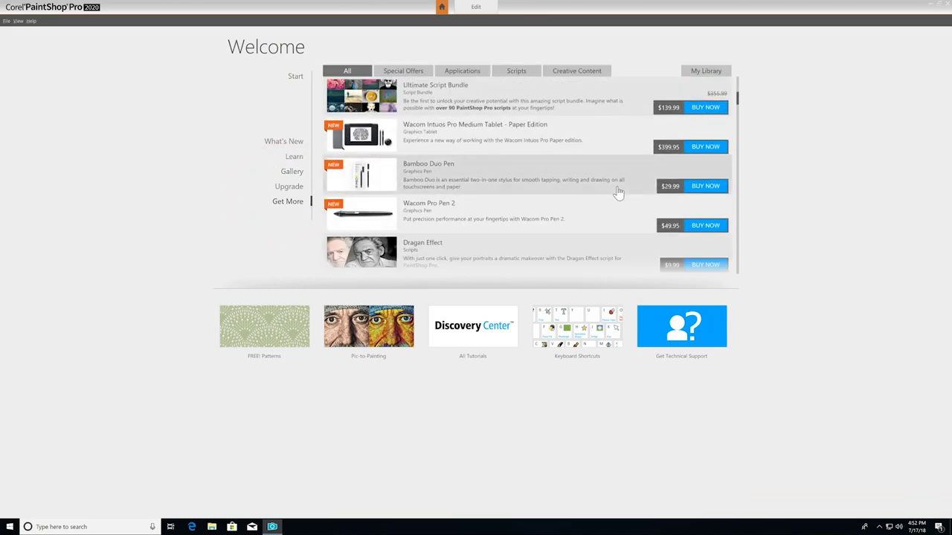
{"action": "scroll", "coordinate": [617, 192], "scroll_direction": "down", "scroll_amount": 5}
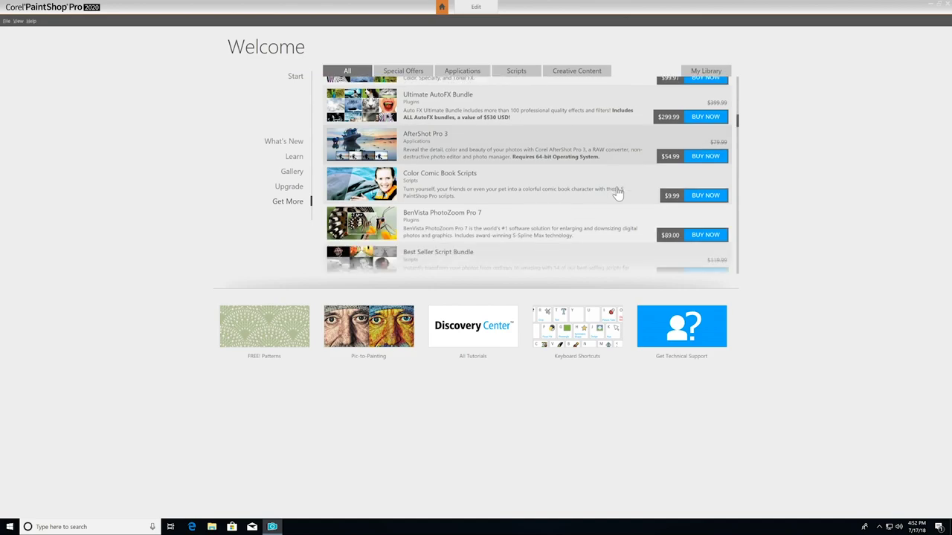
{"action": "scroll", "coordinate": [616, 192], "scroll_direction": "down", "scroll_amount": 3}
{"action": "scroll", "coordinate": [616, 192], "scroll_direction": "down", "scroll_amount": 5}
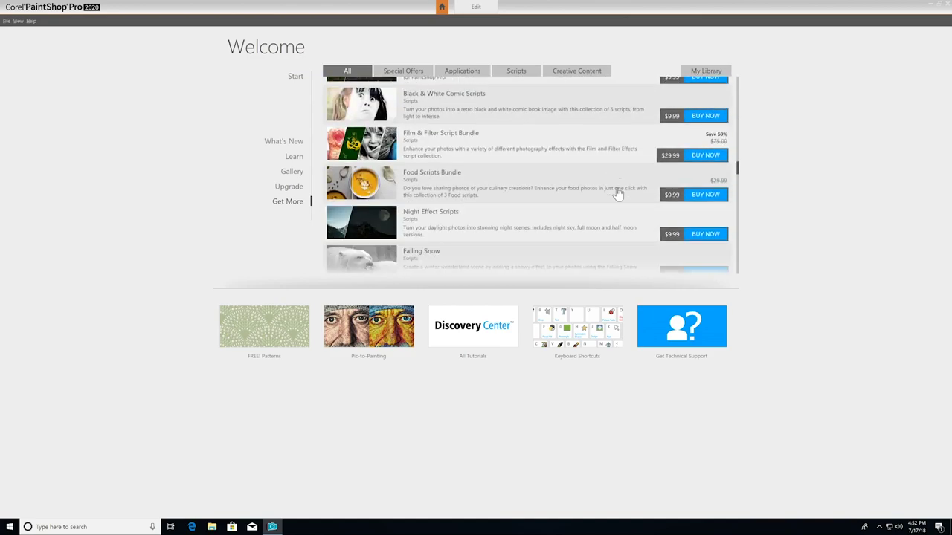
{"action": "scroll", "coordinate": [616, 191], "scroll_direction": "down", "scroll_amount": 5}
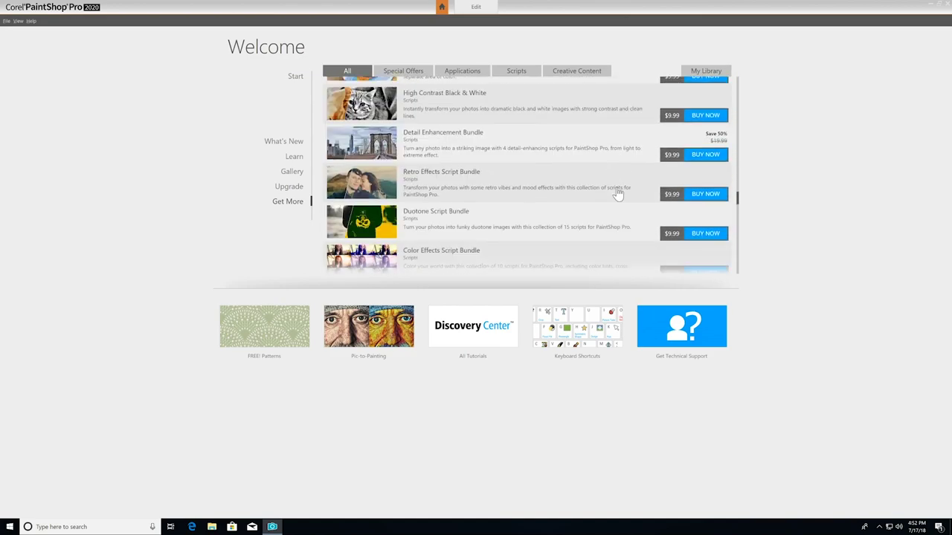
{"action": "scroll", "coordinate": [617, 192], "scroll_direction": "down", "scroll_amount": 5}
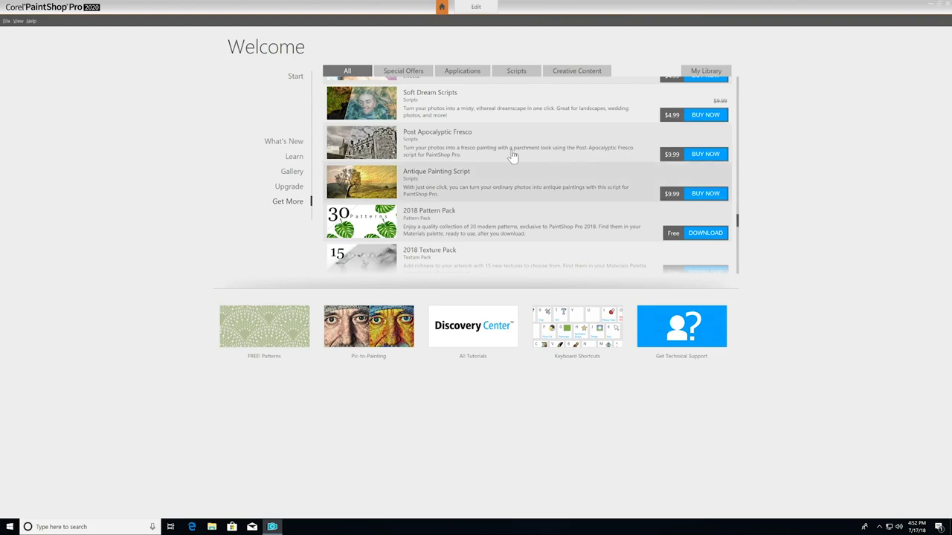
- From the Welcome start page, open the Mekong Delta photo for editing
{"action": "left_click", "coordinate": [296, 77]}
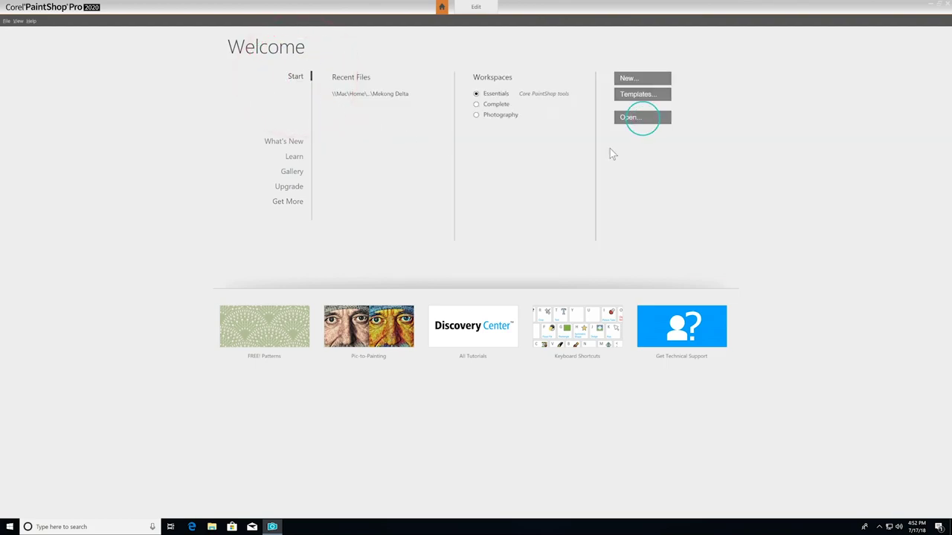
{"action": "left_click", "coordinate": [643, 118]}
{"action": "left_click", "coordinate": [427, 162]}
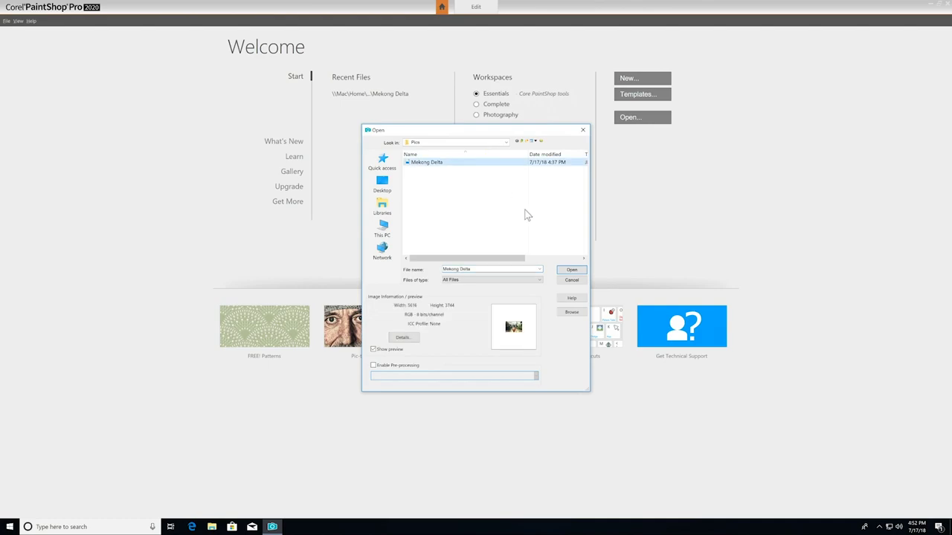
{"action": "left_click", "coordinate": [572, 270]}
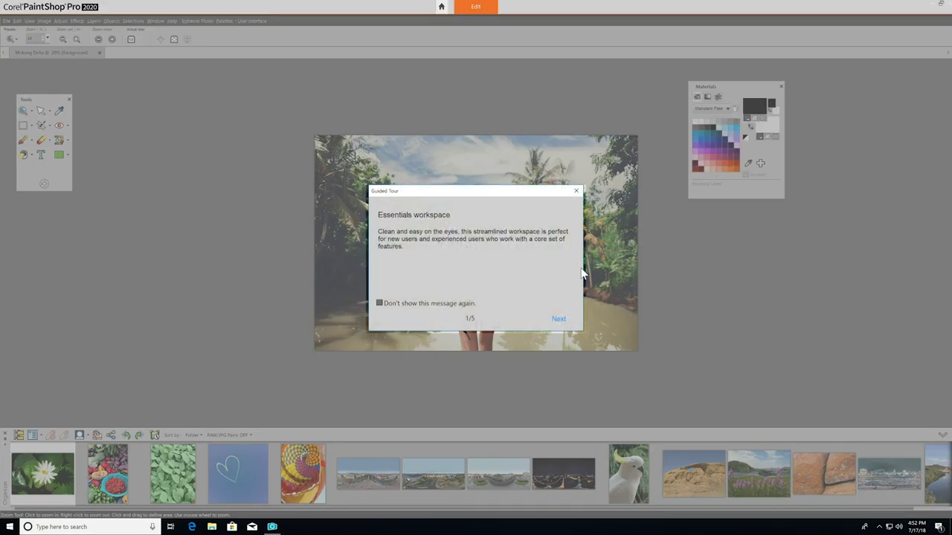
- Advance the guided tour through tools, Quick Customize, Palettes and customization to finish
{"action": "left_click", "coordinate": [560, 319]}
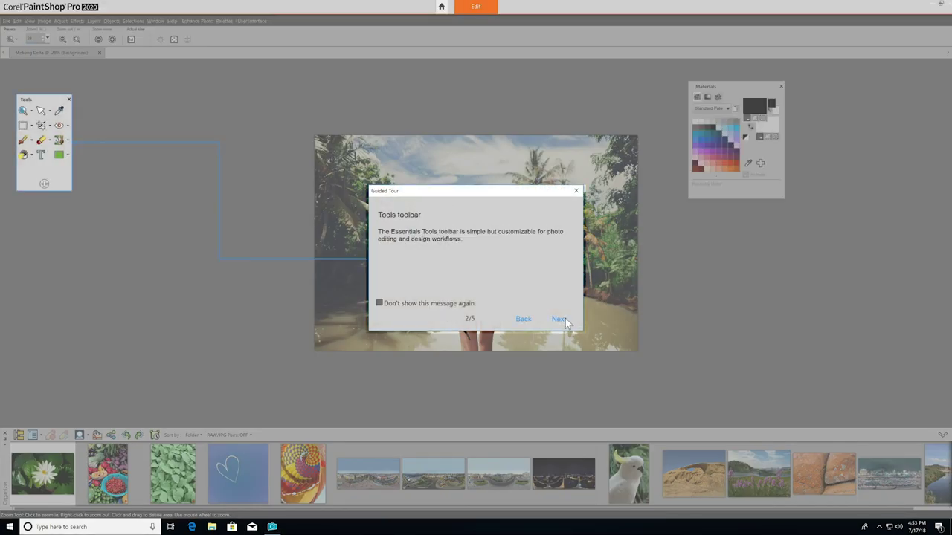
{"action": "left_click", "coordinate": [559, 319]}
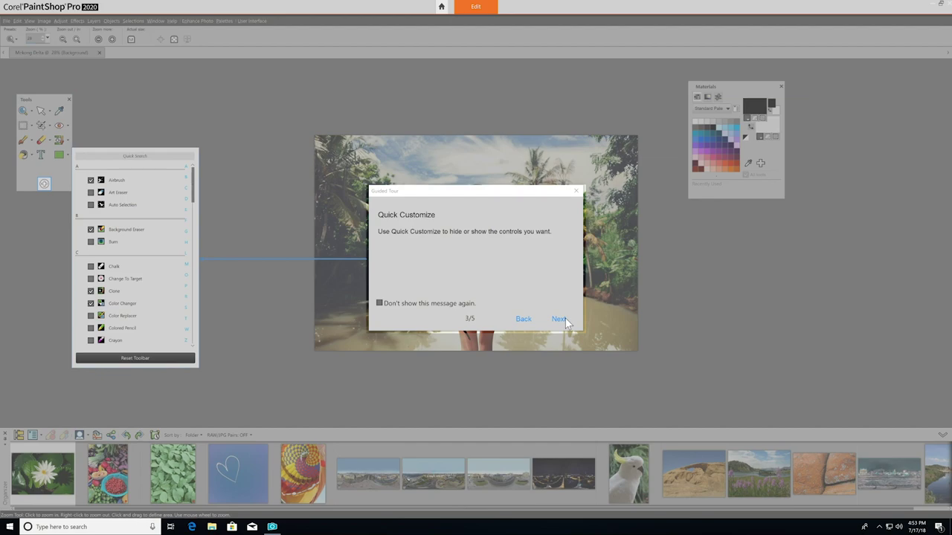
{"action": "left_click", "coordinate": [559, 318]}
{"action": "left_click", "coordinate": [565, 320]}
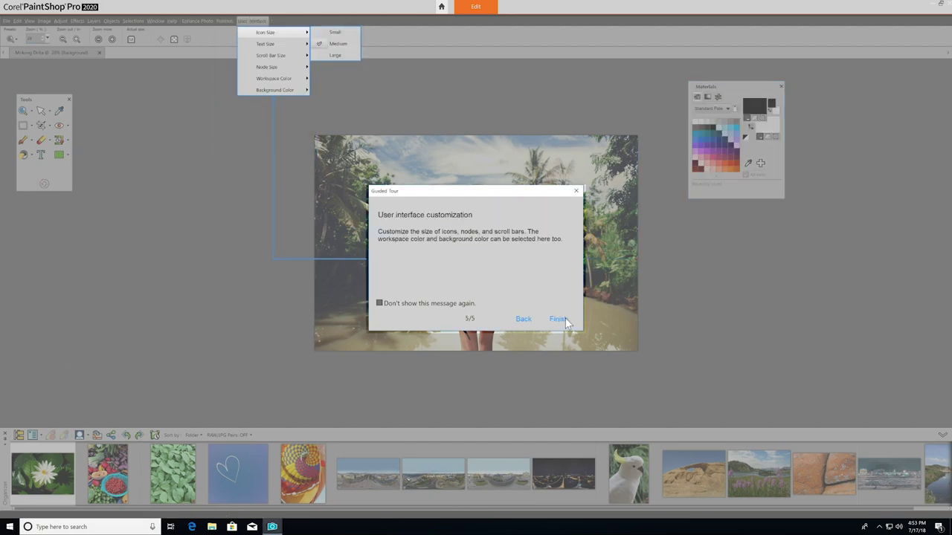
{"action": "left_click", "coordinate": [565, 320]}
- Dismiss the guided tour and go to File > Workspace for the Complete layout
{"action": "left_click", "coordinate": [559, 319]}
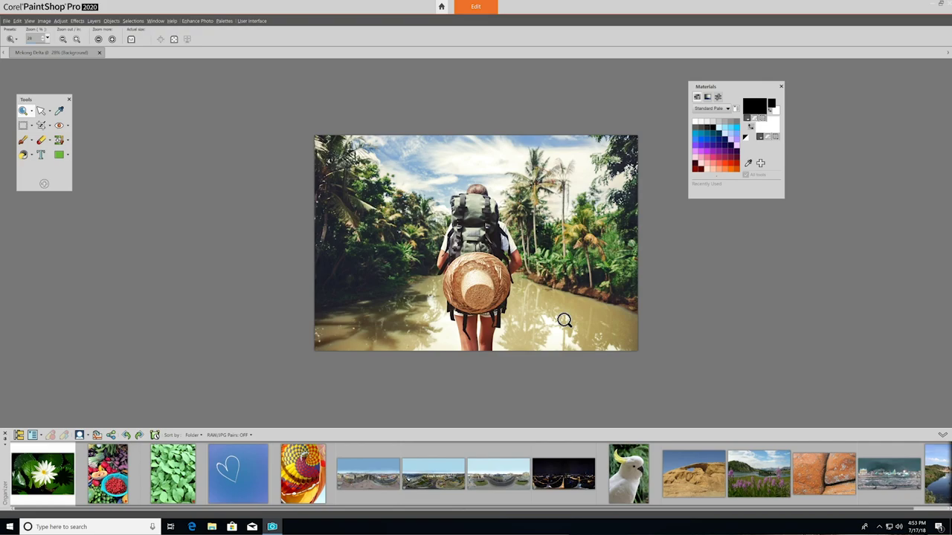
{"action": "left_click", "coordinate": [7, 21]}
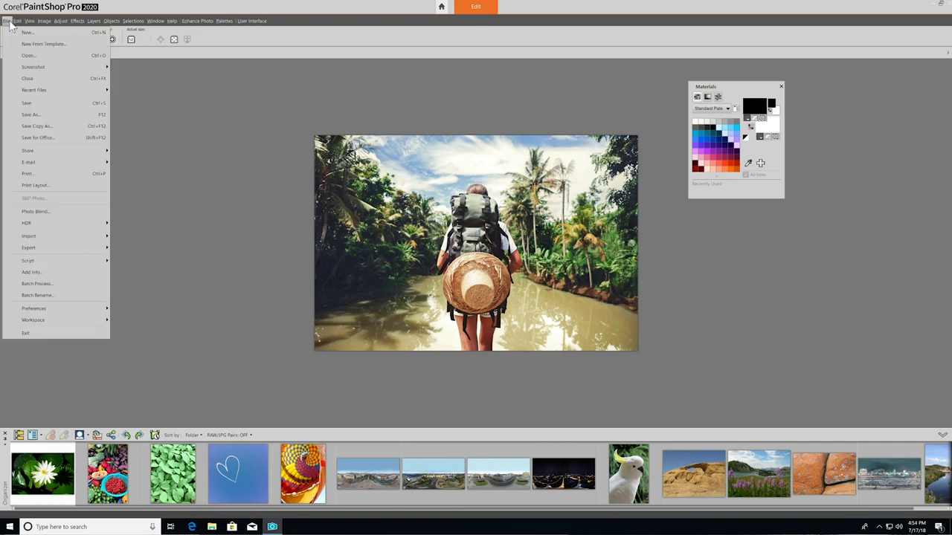
{"action": "mouse_move", "coordinate": [71, 319]}
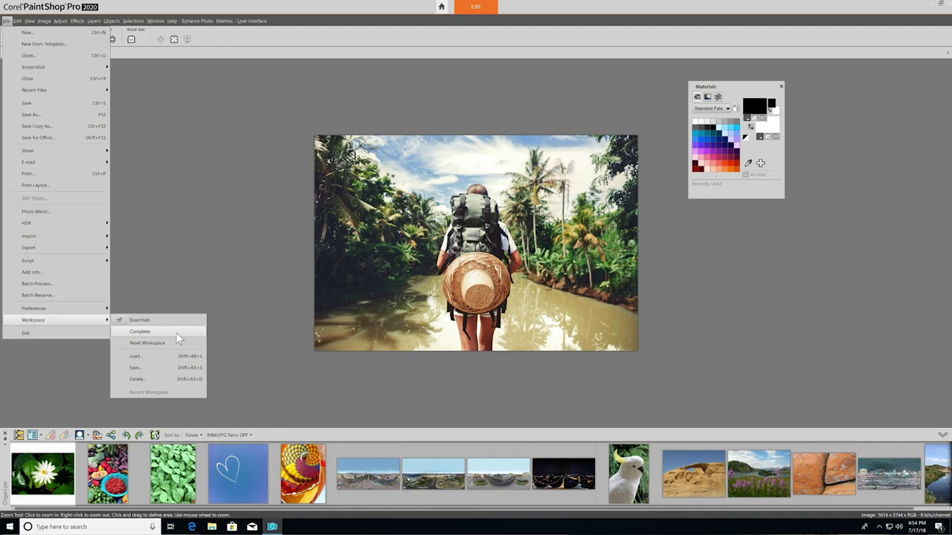
{"action": "left_click", "coordinate": [176, 335]}
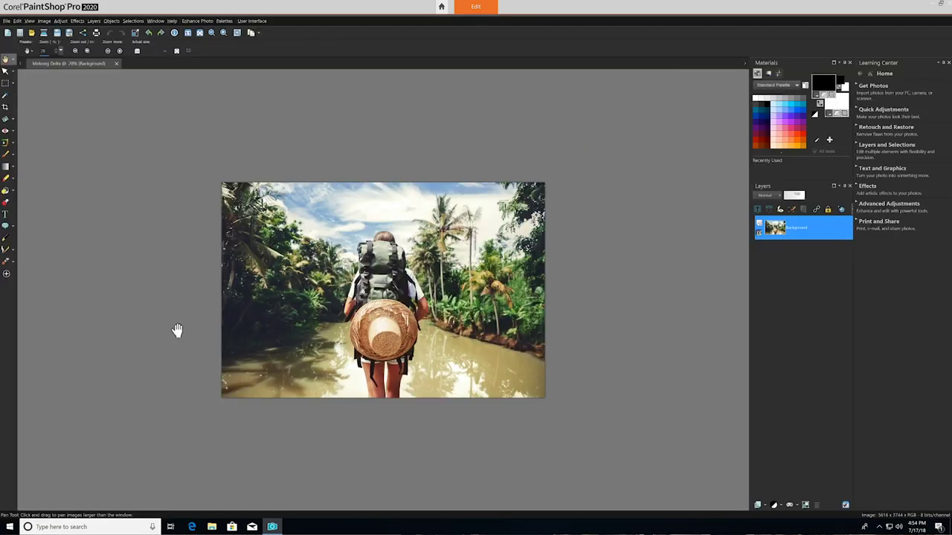
{"action": "left_click", "coordinate": [471, 14]}
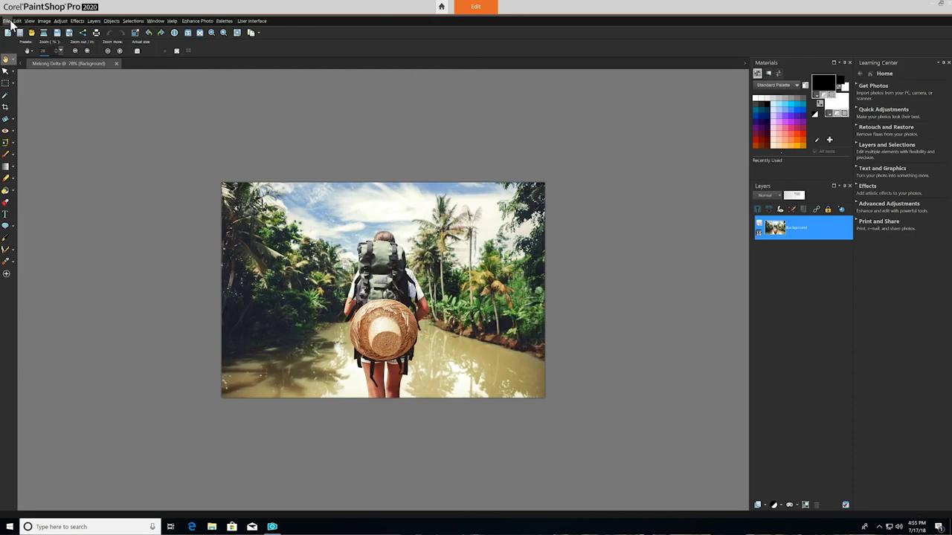
{"action": "left_click", "coordinate": [7, 21]}
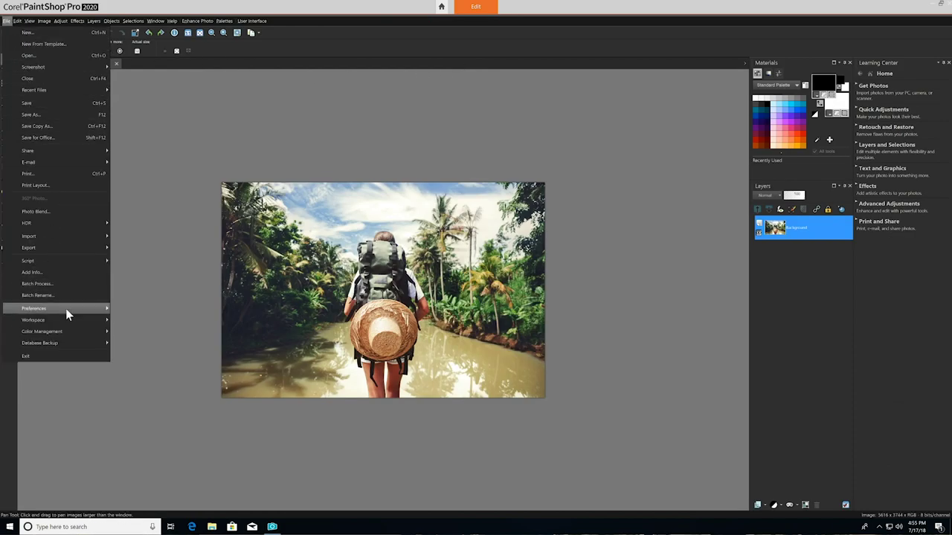
{"action": "mouse_move", "coordinate": [74, 320]}
{"action": "left_click", "coordinate": [161, 315]}
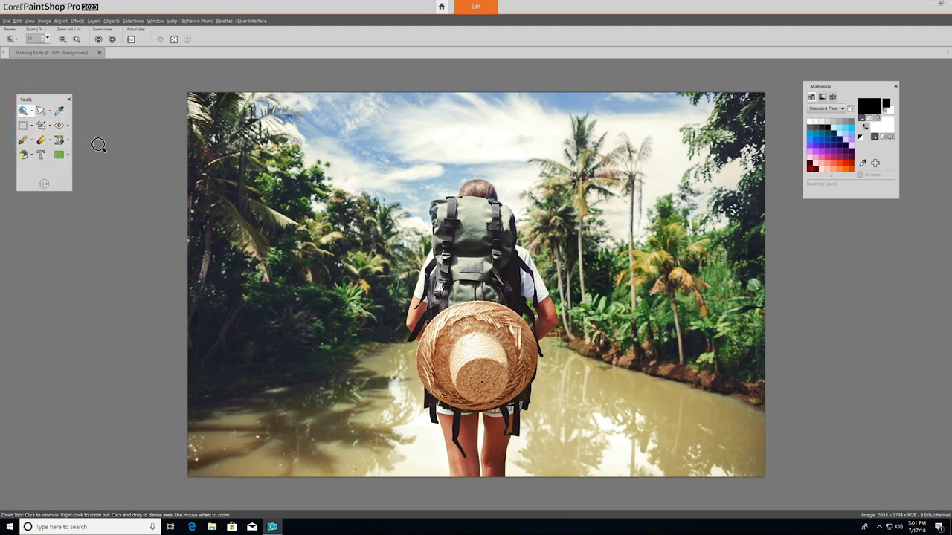
{"action": "left_click", "coordinate": [44, 184]}
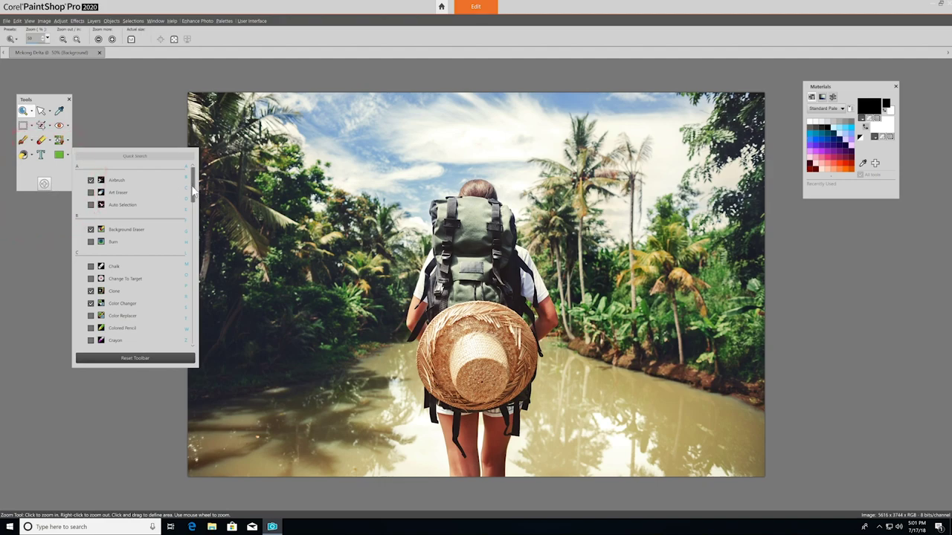
{"action": "left_click_drag", "start_coordinate": [195, 186], "coordinate": [197, 277]}
{"action": "left_click", "coordinate": [151, 156]}
{"action": "type", "text": "e"}
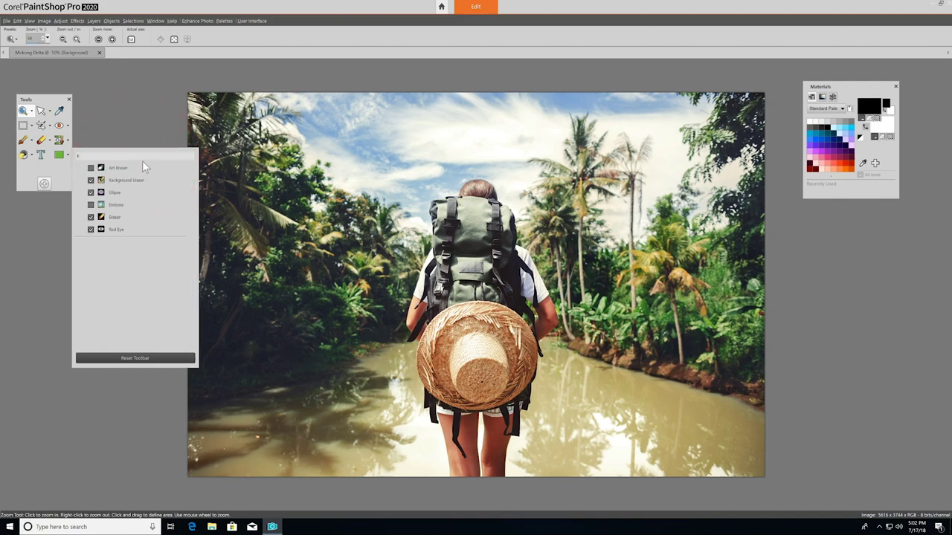
{"action": "key", "text": "BackSpace"}
{"action": "key", "text": "Escape"}
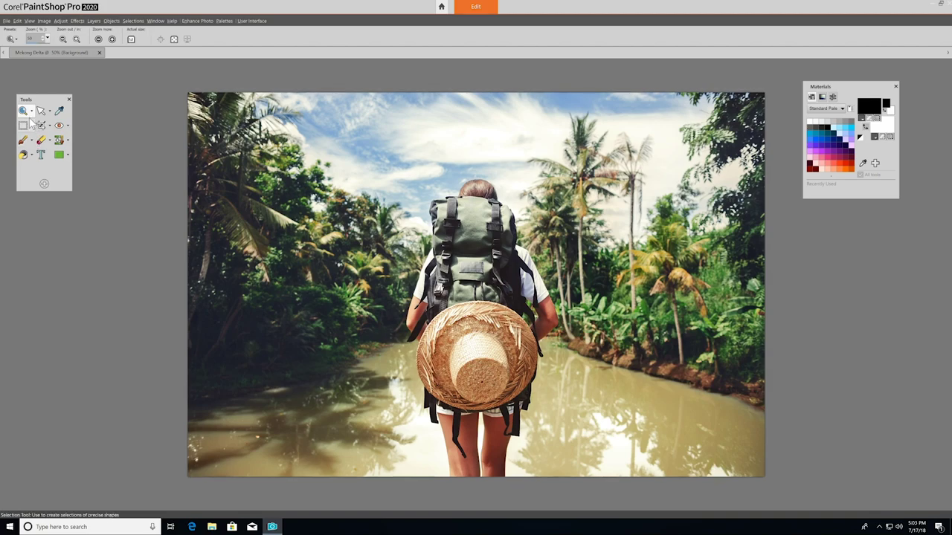
- Zoom into the photo twice, back out to the fitted view, then in again
{"action": "left_click", "coordinate": [27, 113]}
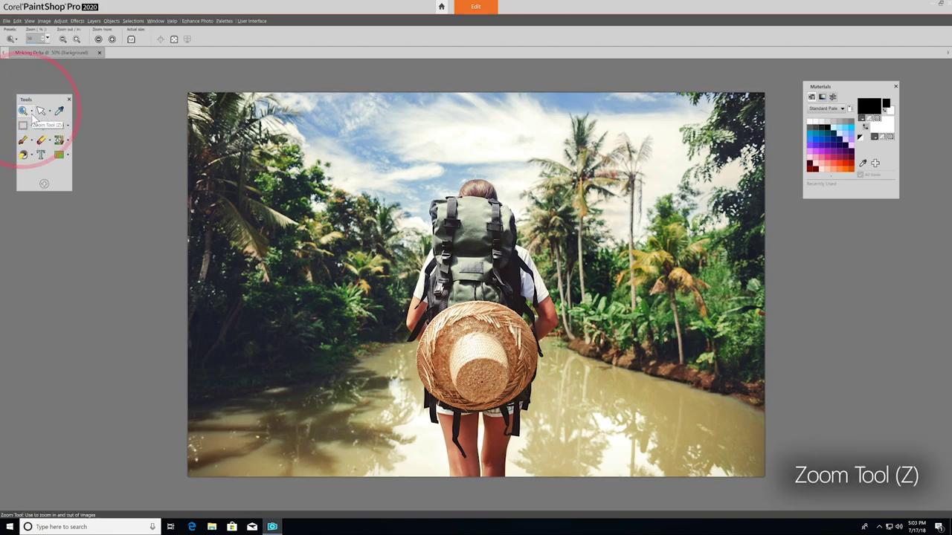
{"action": "left_click", "coordinate": [548, 276]}
{"action": "left_click", "coordinate": [546, 276]}
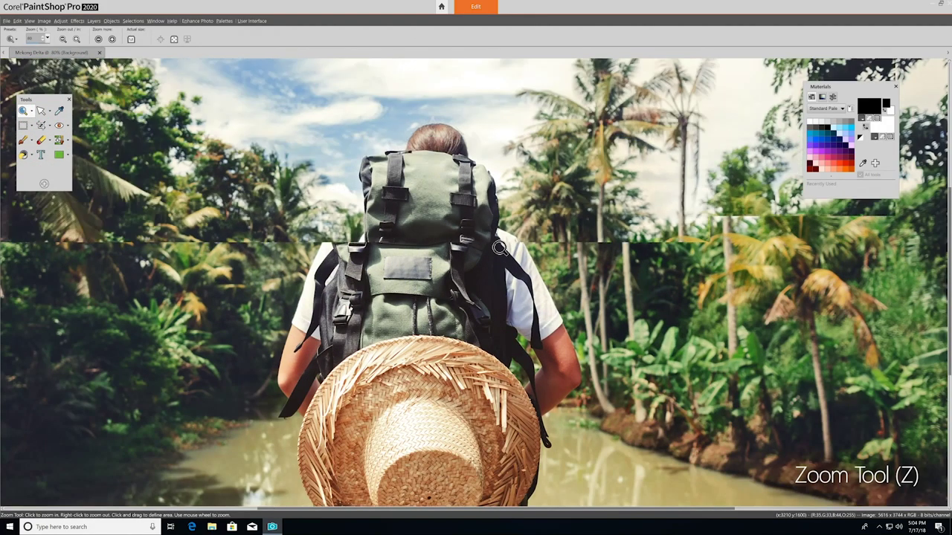
{"action": "right_click", "coordinate": [503, 249]}
{"action": "right_click", "coordinate": [504, 251]}
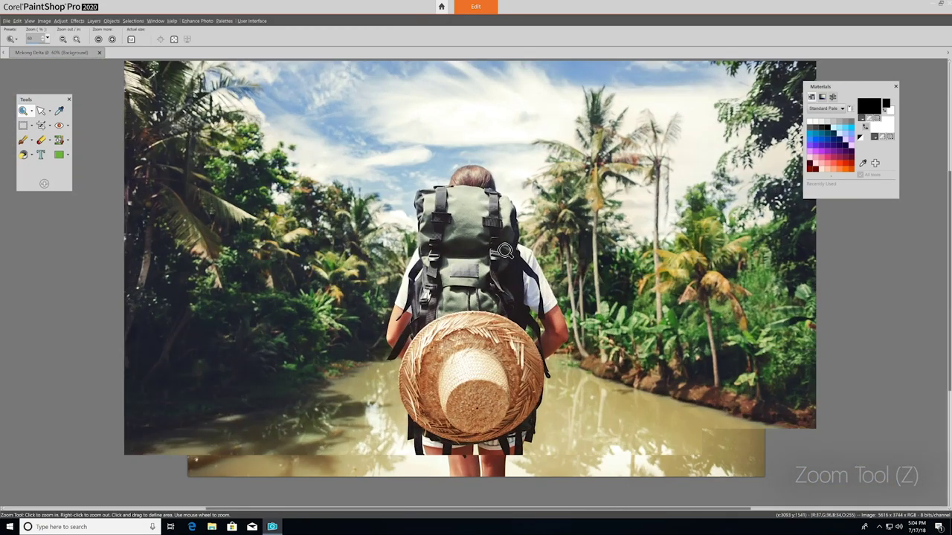
{"action": "left_click", "coordinate": [357, 236]}
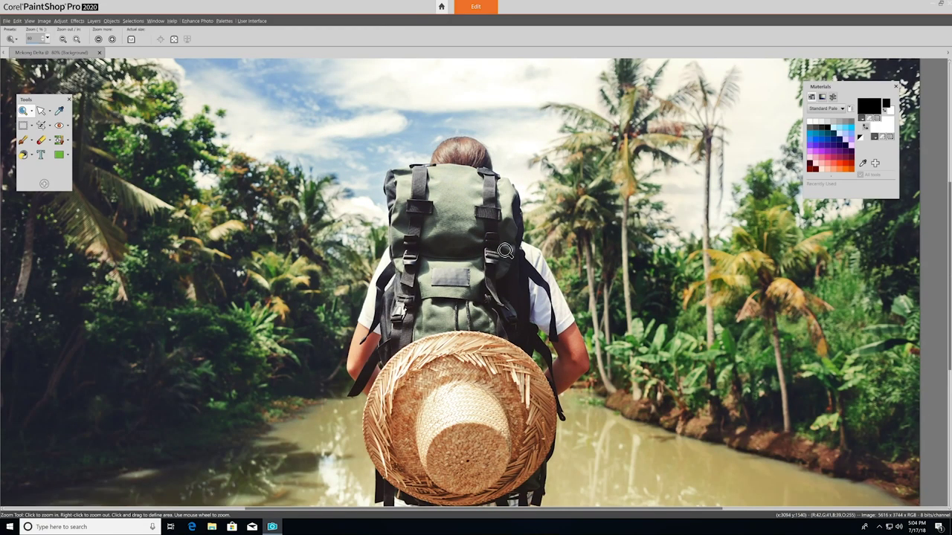
- Pan across the enlarged photo with the Pan Tool, then bring up the Pick/Move choices
{"action": "left_click", "coordinate": [31, 111]}
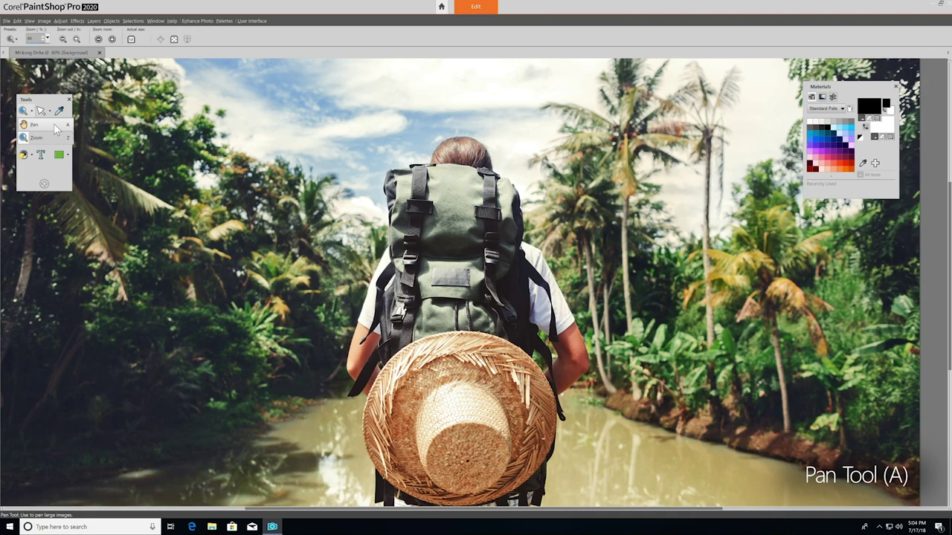
{"action": "left_click", "coordinate": [56, 130]}
{"action": "left_click_drag", "start_coordinate": [683, 282], "coordinate": [567, 282]}
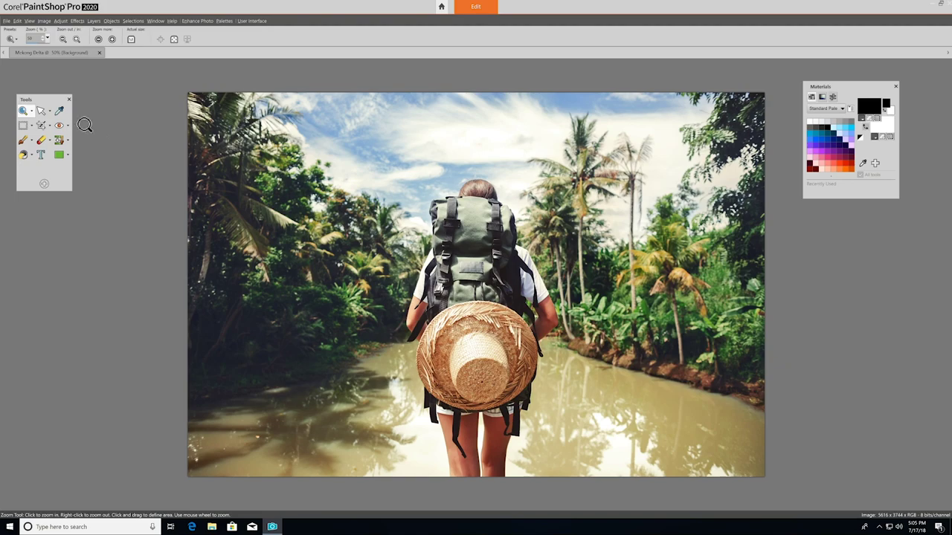
{"action": "left_click", "coordinate": [50, 111]}
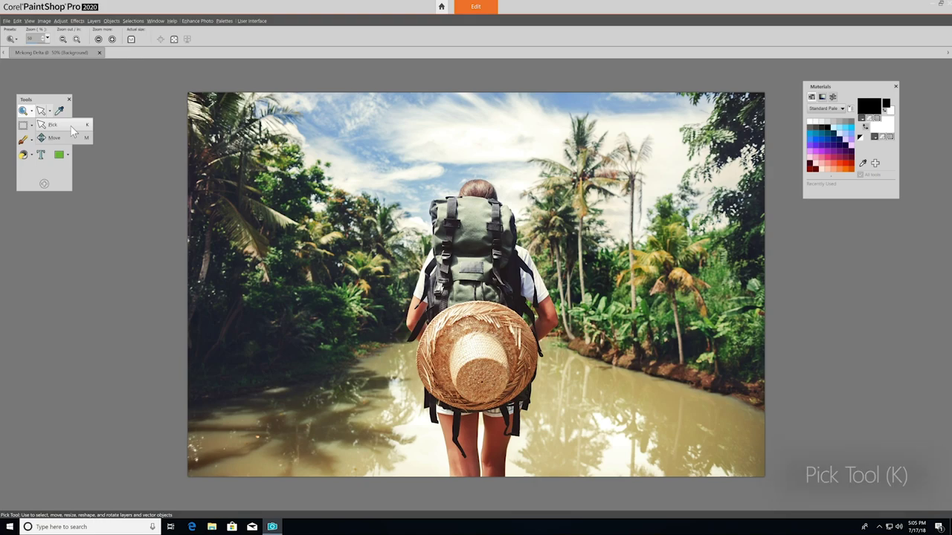
- Shrink the photo layer with the Pick tool, drag it toward centre with Move, then choose the Dropper
{"action": "left_click", "coordinate": [71, 126]}
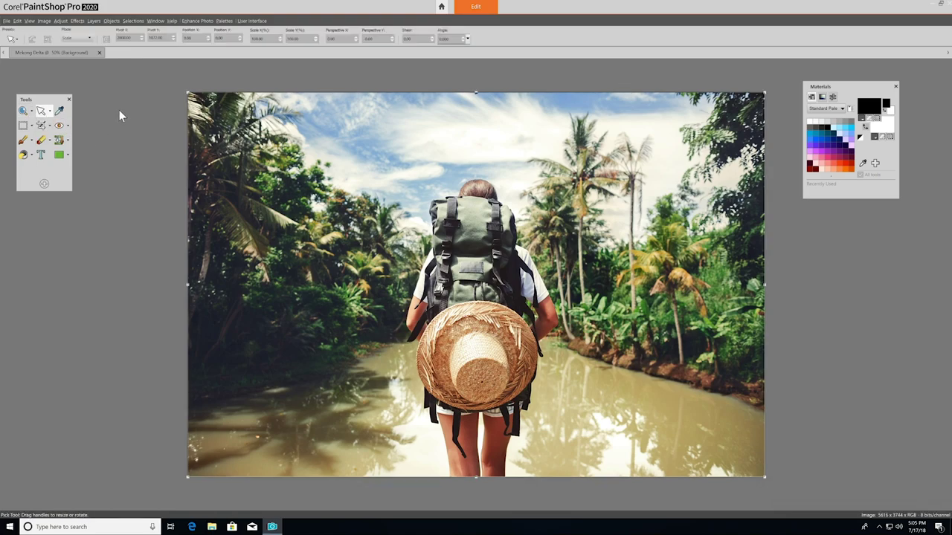
{"action": "left_click_drag", "start_coordinate": [285, 162], "coordinate": [317, 180]}
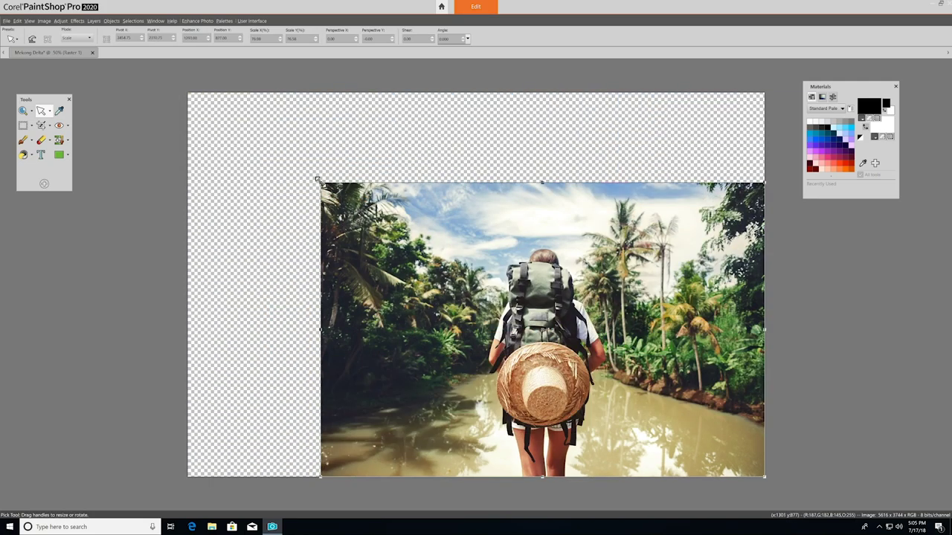
{"action": "left_click", "coordinate": [49, 110]}
{"action": "left_click", "coordinate": [71, 140]}
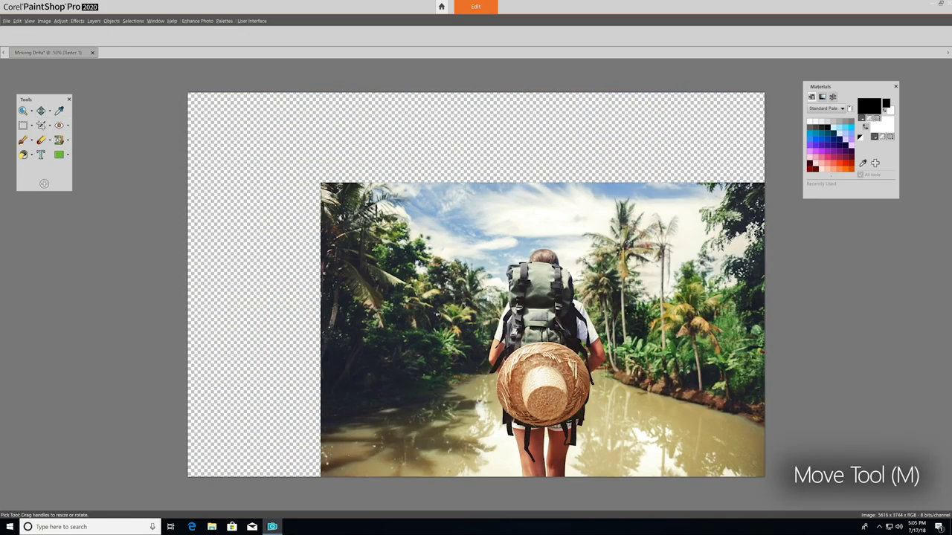
{"action": "left_click_drag", "start_coordinate": [491, 300], "coordinate": [429, 253]}
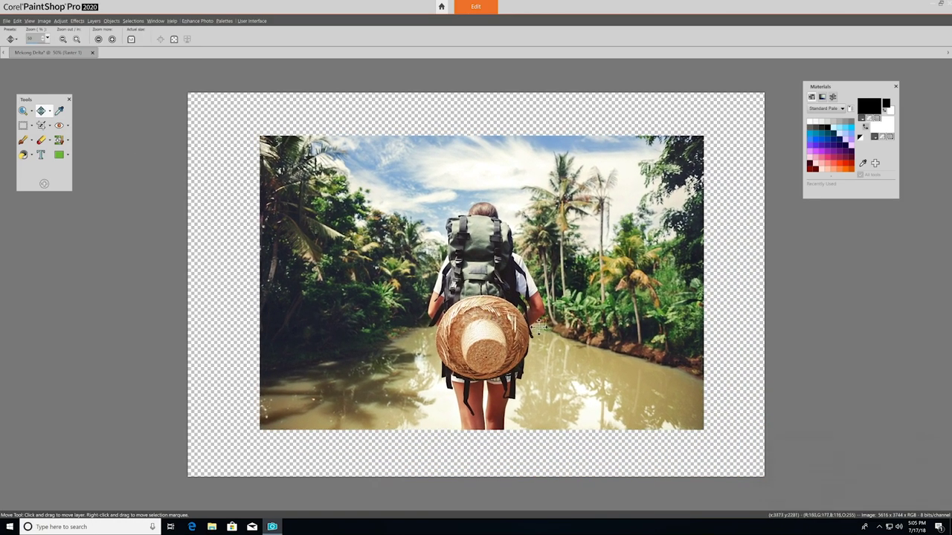
{"action": "left_click", "coordinate": [59, 110]}
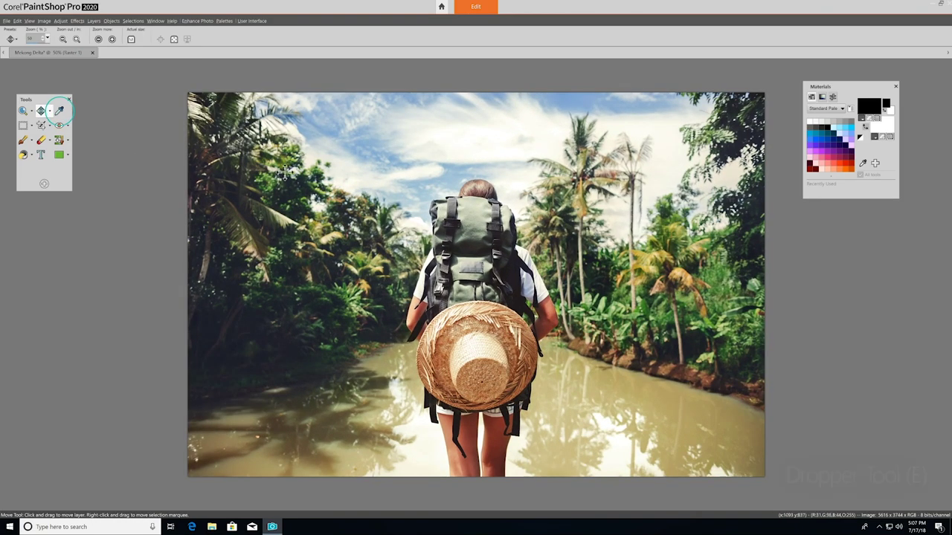
{"action": "left_click", "coordinate": [58, 110]}
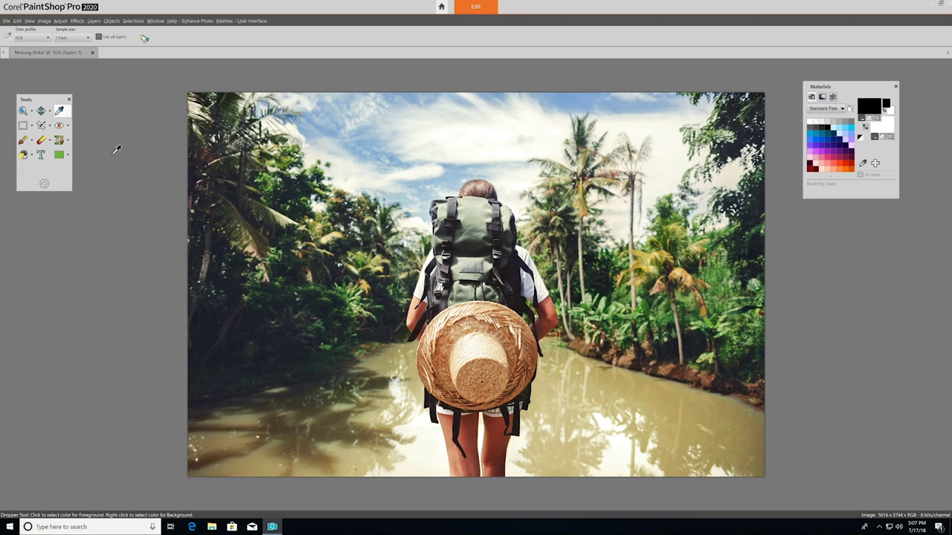
- Sample the foliage green, swap it into the background, and set the foreground to transparent
{"action": "left_click", "coordinate": [292, 250]}
{"action": "left_click", "coordinate": [290, 236]}
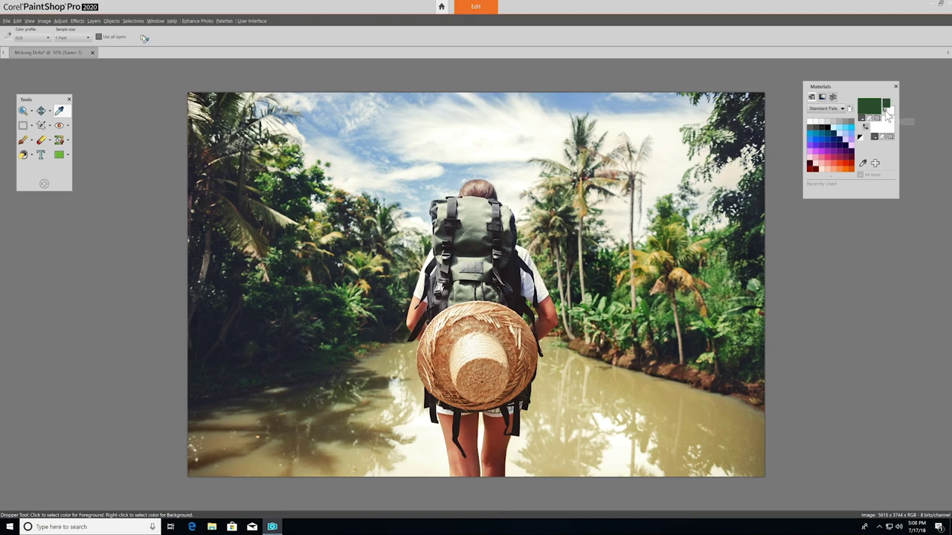
{"action": "left_click", "coordinate": [887, 111]}
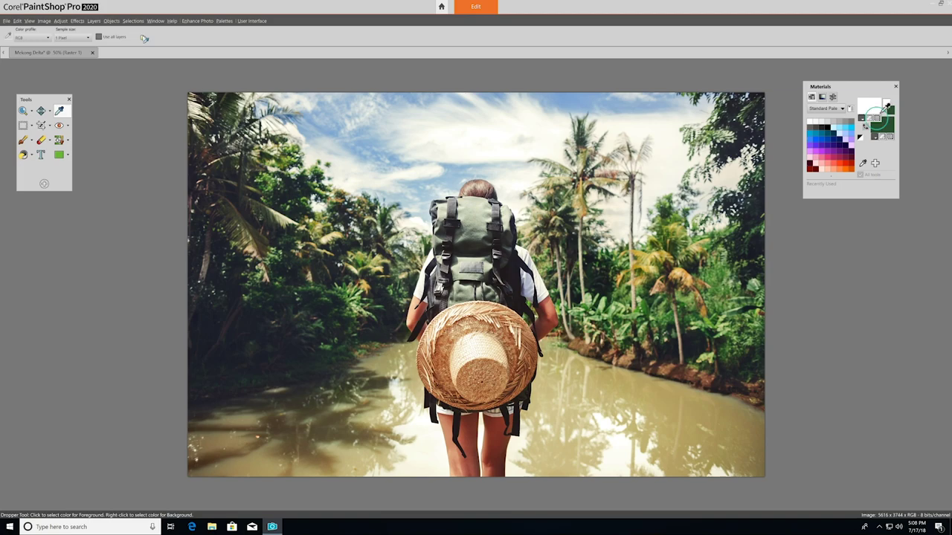
{"action": "left_click", "coordinate": [876, 117]}
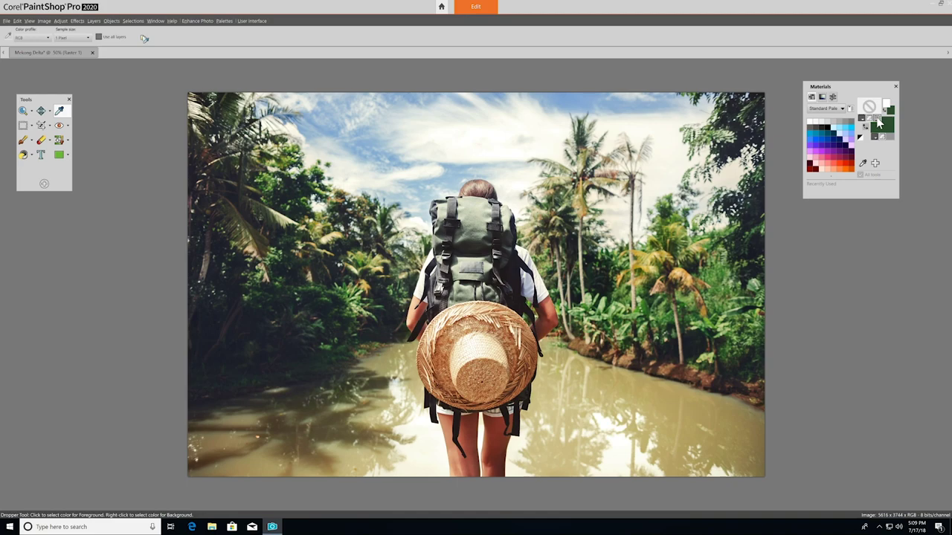
- Add the caption 'Mekong Delta – July 2018' at the photo's lower right with the Text tool
{"action": "left_click", "coordinate": [41, 154]}
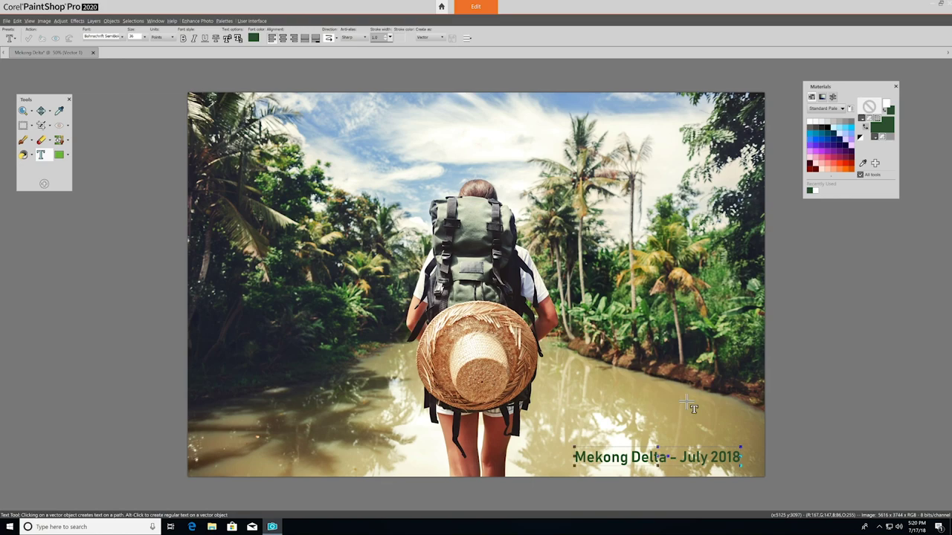
{"action": "left_click", "coordinate": [31, 126]}
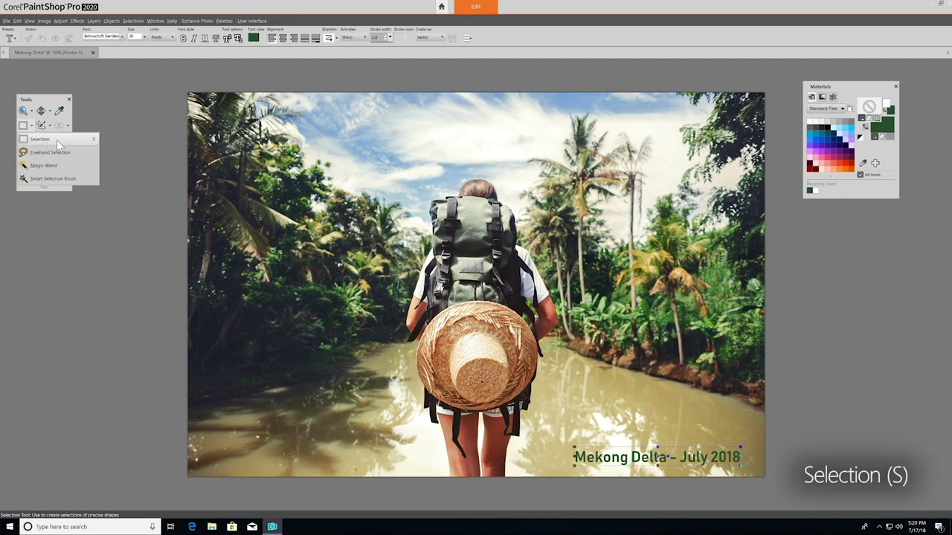
- Draw a rectangular selection over the left trees, then a circular one above the woman's head
{"action": "left_click", "coordinate": [39, 139]}
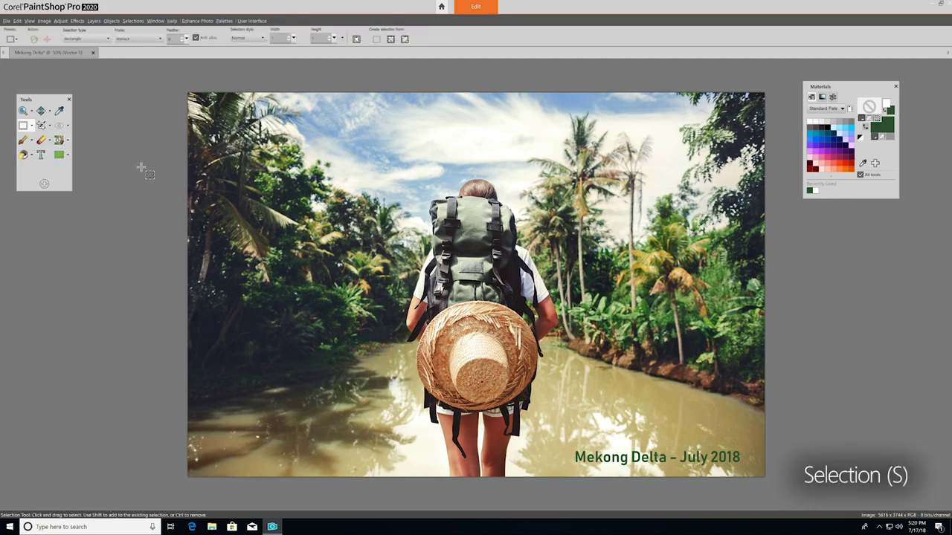
{"action": "left_click_drag", "start_coordinate": [216, 140], "coordinate": [391, 364]}
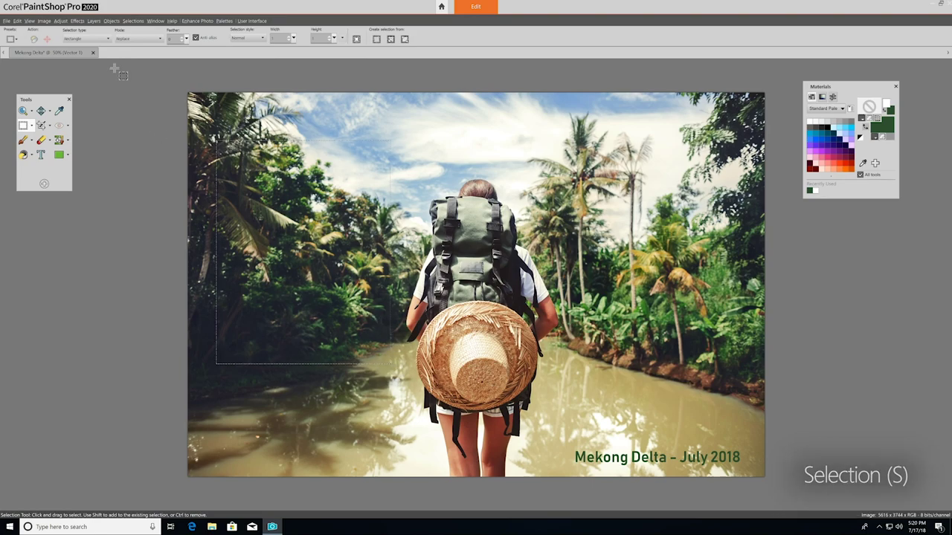
{"action": "left_click", "coordinate": [86, 38]}
{"action": "left_click", "coordinate": [97, 74]}
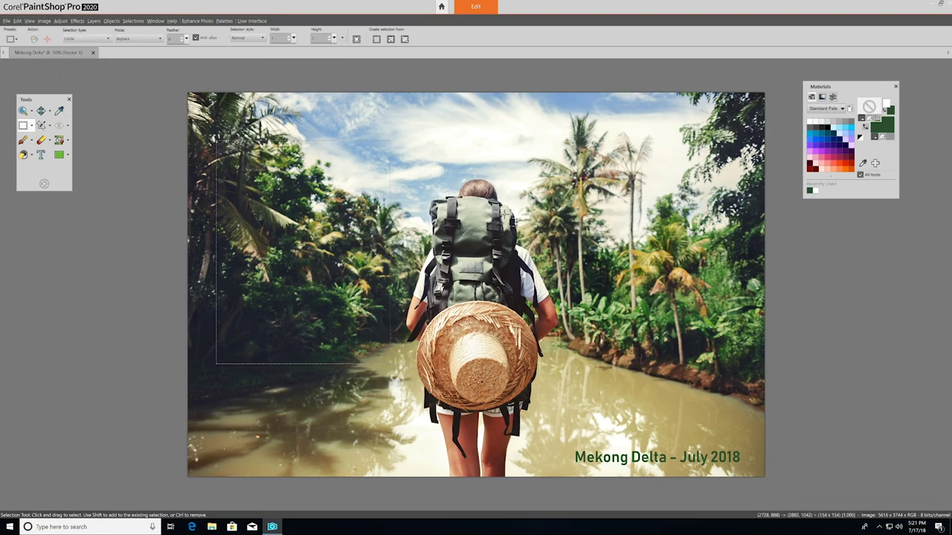
{"action": "left_click_drag", "start_coordinate": [555, 237], "coordinate": [555, 238]}
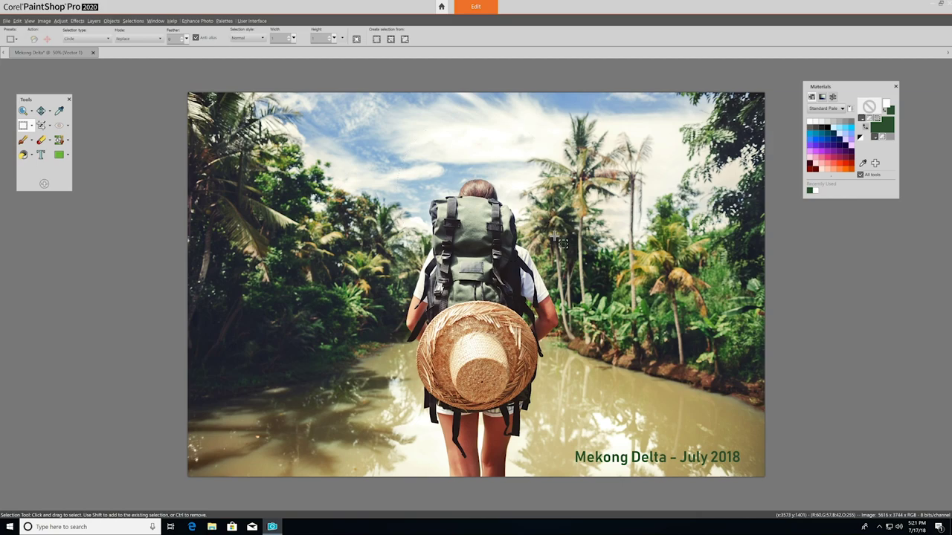
- Try erasing inside the circle, undo it, and clear the marquee with Selections > Select None
{"action": "left_click", "coordinate": [49, 141]}
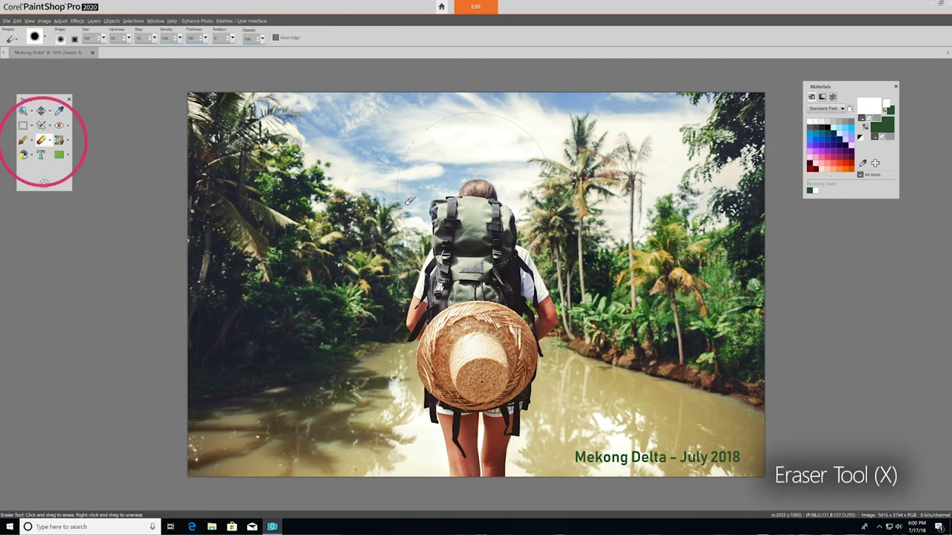
{"action": "mouse_move", "coordinate": [409, 200]}
{"action": "left_mouse_down"}
{"action": "mouse_move", "coordinate": [402, 173]}
{"action": "mouse_move", "coordinate": [414, 223]}
{"action": "mouse_move", "coordinate": [445, 255]}
{"action": "mouse_move", "coordinate": [411, 197]}
{"action": "mouse_move", "coordinate": [414, 207]}
{"action": "mouse_move", "coordinate": [417, 141]}
{"action": "mouse_move", "coordinate": [427, 123]}
{"action": "mouse_move", "coordinate": [487, 110]}
{"action": "mouse_move", "coordinate": [448, 122]}
{"action": "mouse_move", "coordinate": [537, 133]}
{"action": "mouse_move", "coordinate": [456, 144]}
{"action": "mouse_move", "coordinate": [444, 170]}
{"action": "left_mouse_up"}
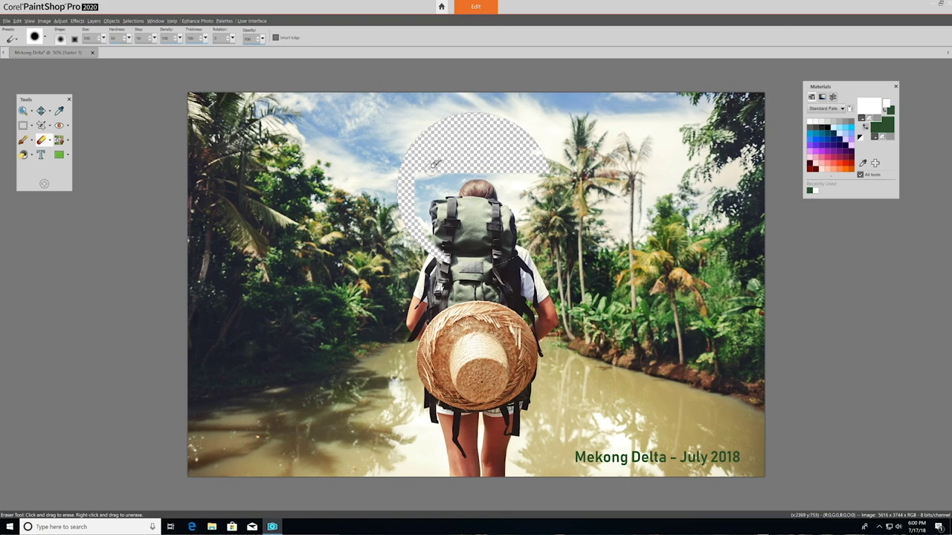
{"action": "key", "text": "ctrl+z"}
{"action": "left_click", "coordinate": [135, 21]}
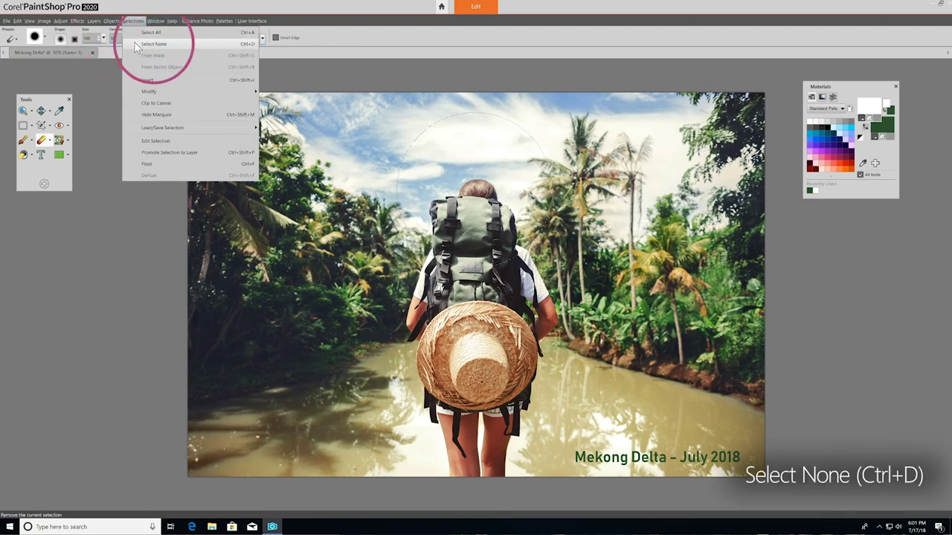
{"action": "left_click", "coordinate": [136, 44]}
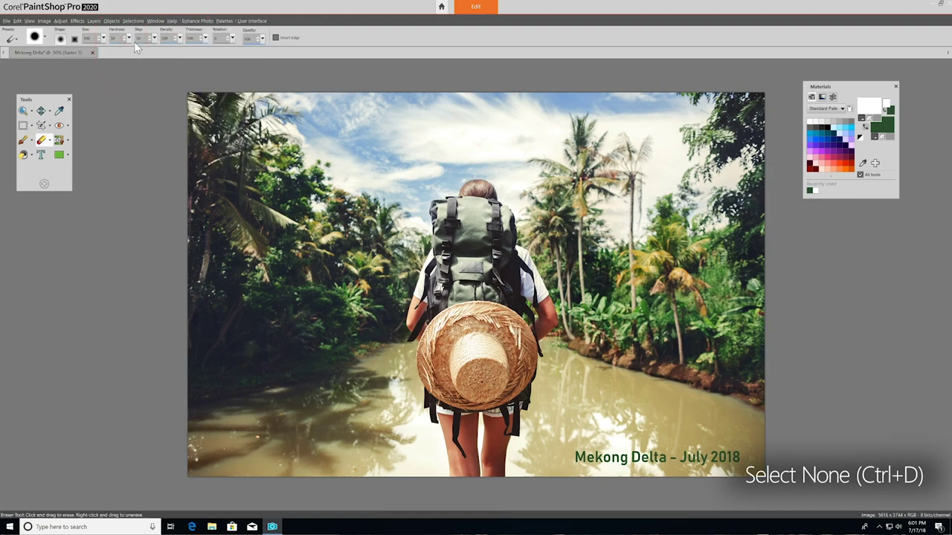
- Try the Magic Wand from the selection tools, then switch to the Smart Selection Brush
{"action": "left_click", "coordinate": [31, 127]}
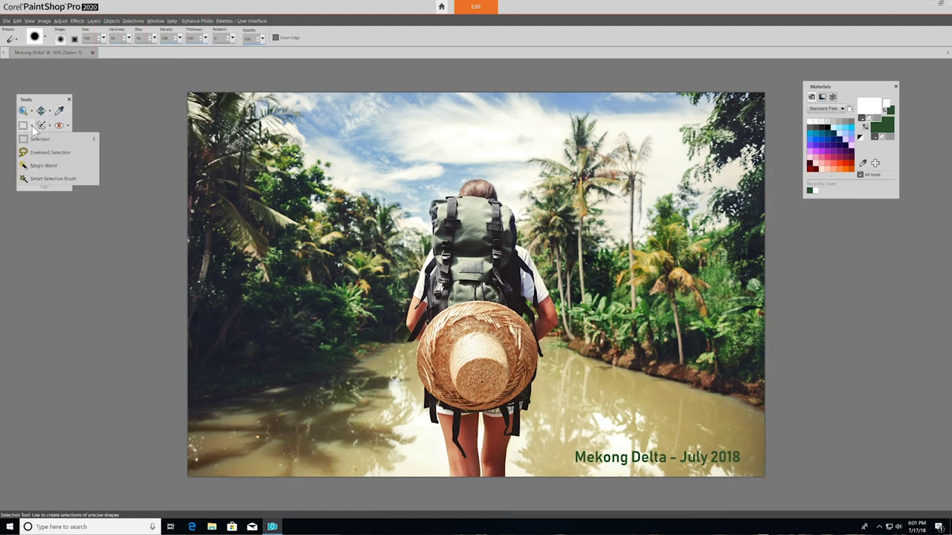
{"action": "left_click", "coordinate": [68, 164]}
{"action": "scroll", "coordinate": [480, 453], "scroll_direction": "up", "scroll_amount": 4}
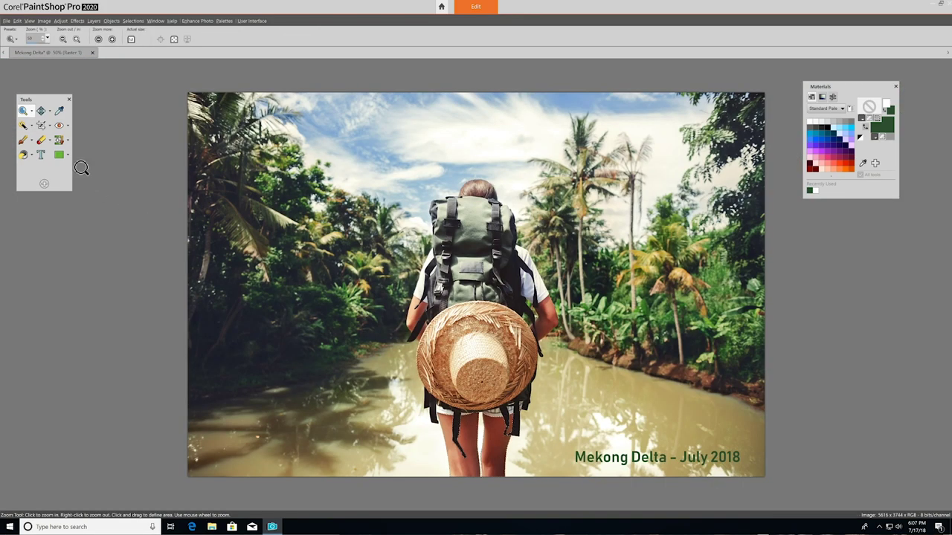
{"action": "left_click", "coordinate": [32, 126]}
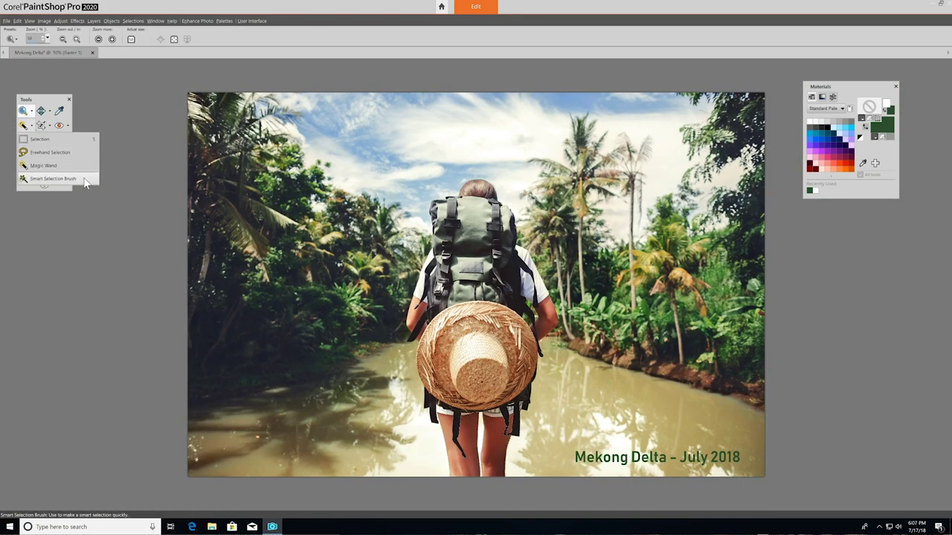
{"action": "left_click", "coordinate": [52, 178]}
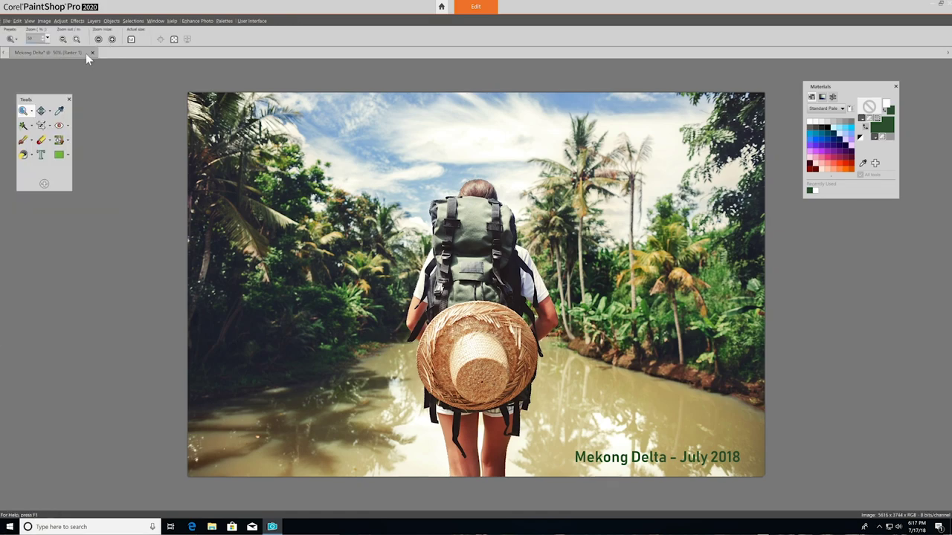
- Open the Beach photo and copy the selected backpacker and hat from the Mekong Delta image
{"action": "key", "text": "ctrl+o"}
{"action": "key", "text": "Return"}
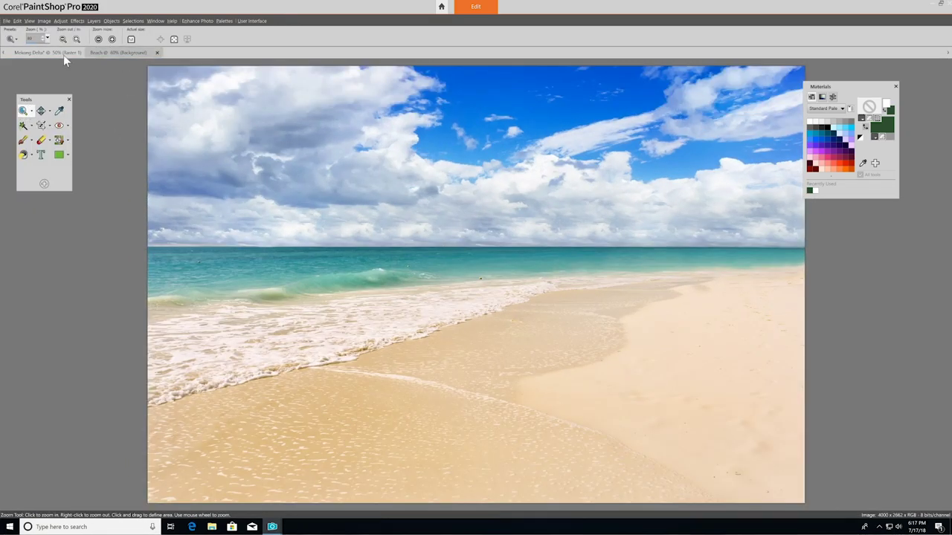
{"action": "left_click", "coordinate": [63, 54]}
{"action": "left_click", "coordinate": [17, 21]}
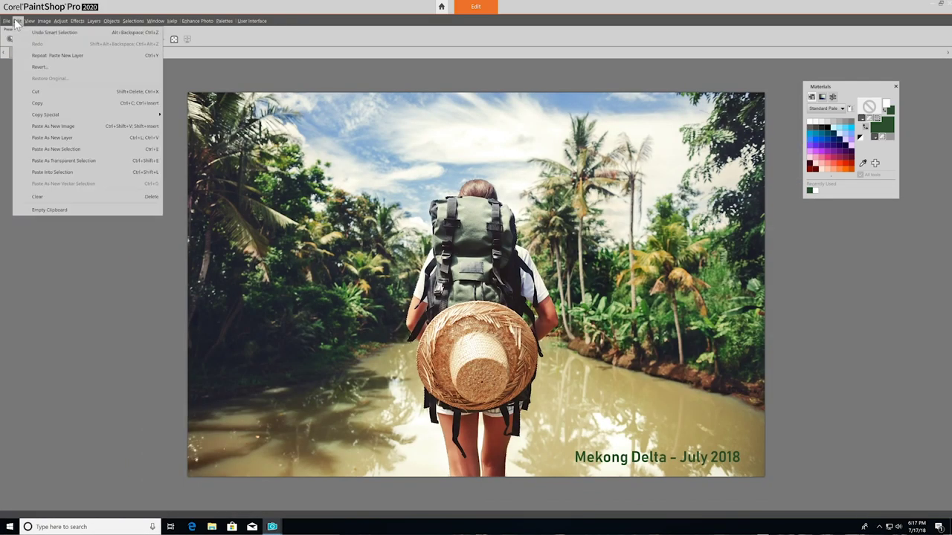
{"action": "left_click", "coordinate": [83, 104]}
- Paste the backpacker into the Beach image as a new layer and scale it down proportionally
{"action": "left_click", "coordinate": [118, 52]}
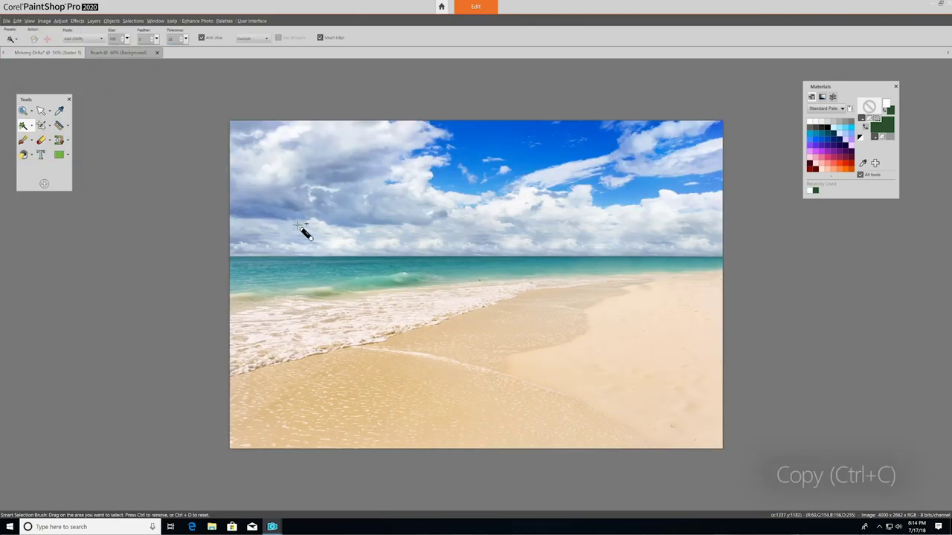
{"action": "left_click", "coordinate": [17, 21]}
{"action": "left_click", "coordinate": [101, 137]}
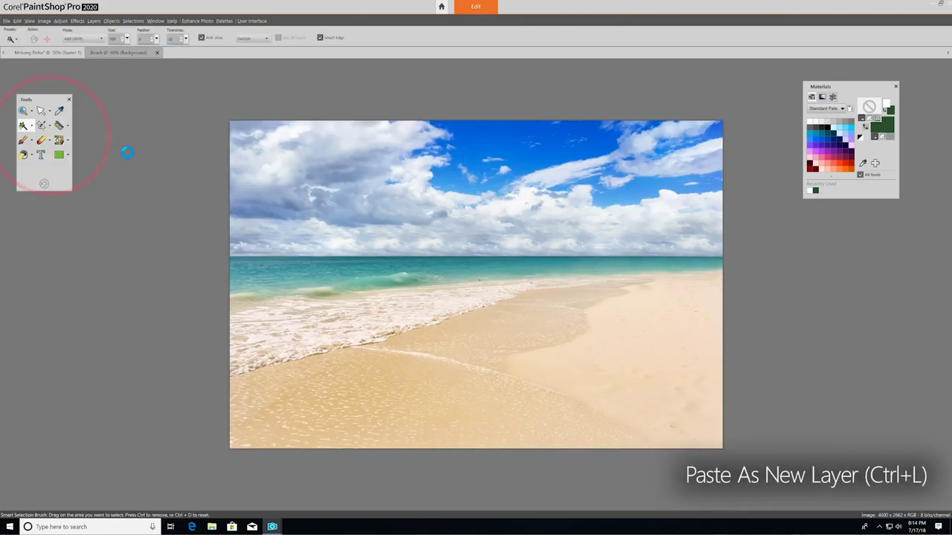
{"action": "left_click", "coordinate": [41, 110]}
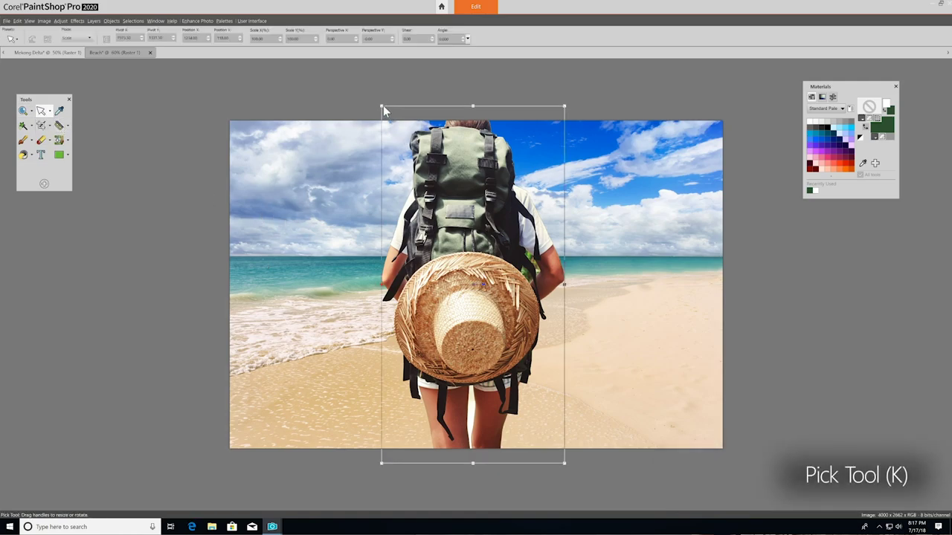
{"action": "left_click_drag", "start_coordinate": [384, 111], "coordinate": [481, 222]}
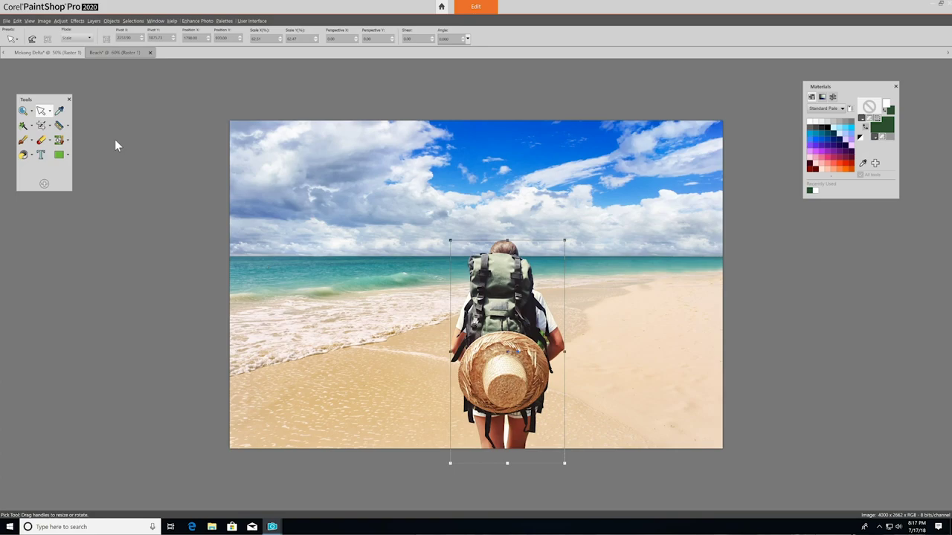
{"action": "left_click", "coordinate": [61, 140]}
- Pull in the crop edges around the backpacker and crop the beach image to 4 x 5 (8 x 10)
{"action": "left_click", "coordinate": [77, 143]}
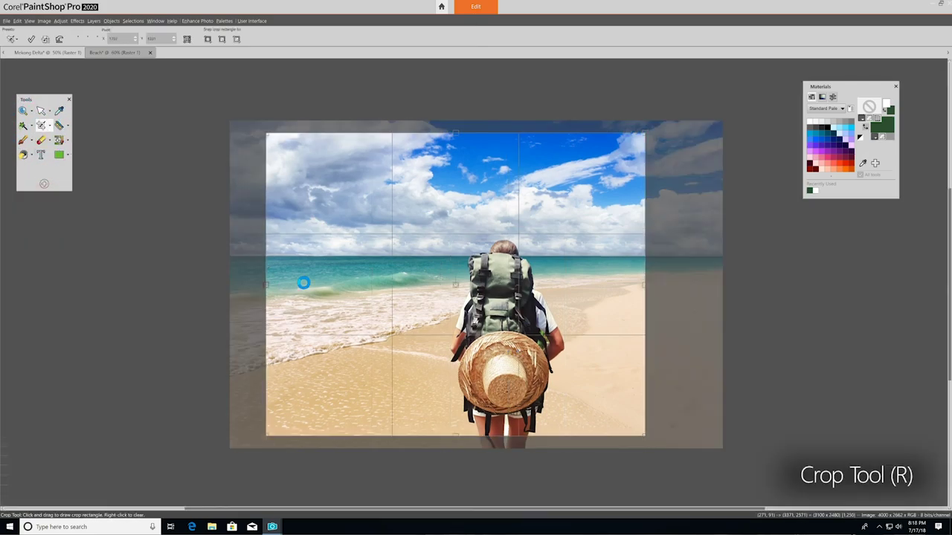
{"action": "left_click_drag", "start_coordinate": [266, 285], "coordinate": [323, 278]}
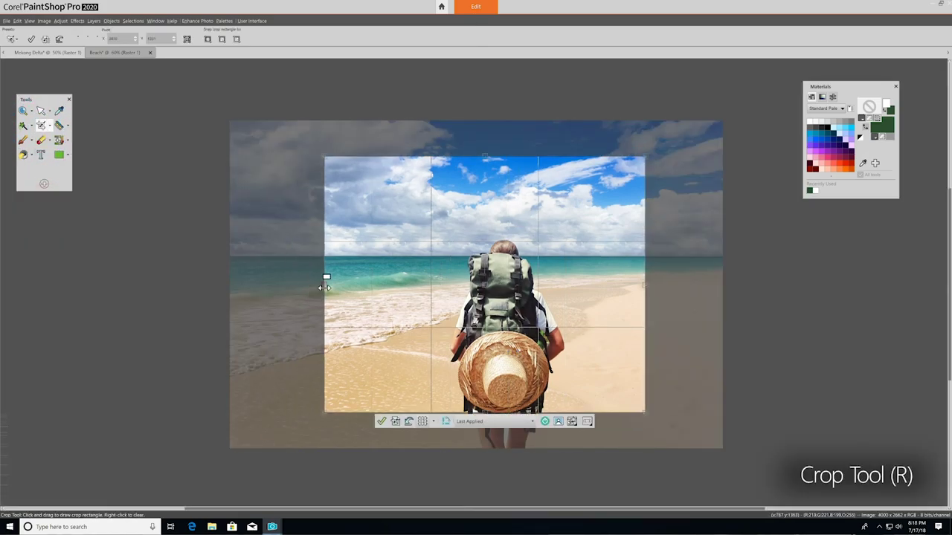
{"action": "left_click_drag", "start_coordinate": [644, 279], "coordinate": [600, 288]}
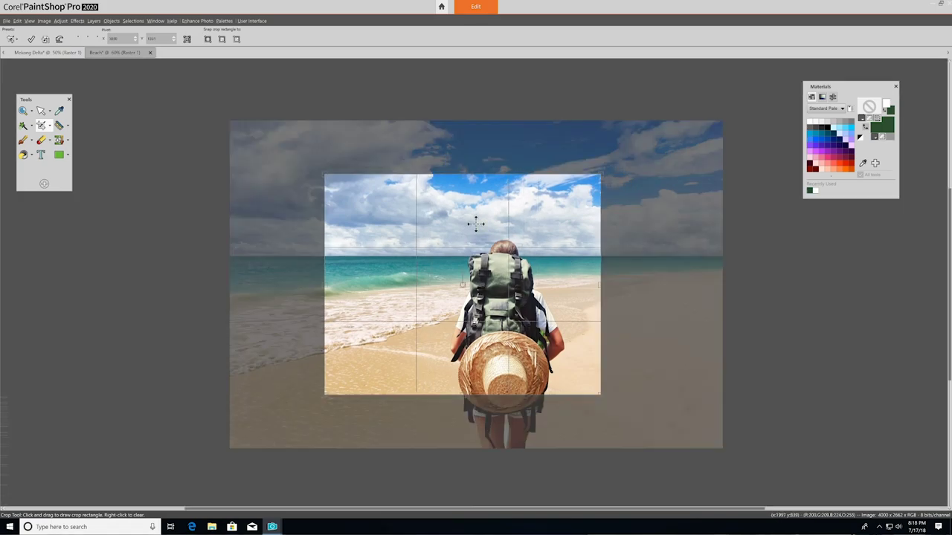
{"action": "left_click_drag", "start_coordinate": [476, 220], "coordinate": [465, 264]}
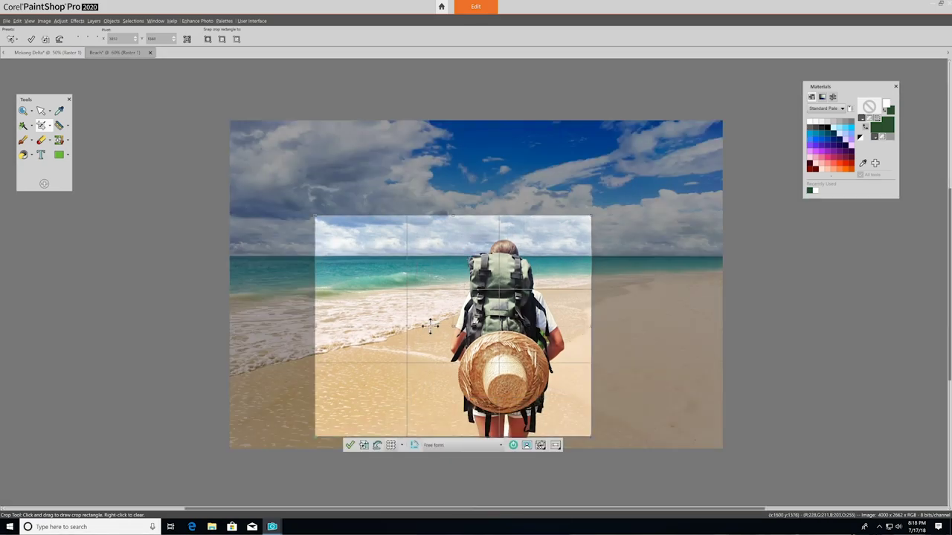
{"action": "left_click", "coordinate": [438, 445]}
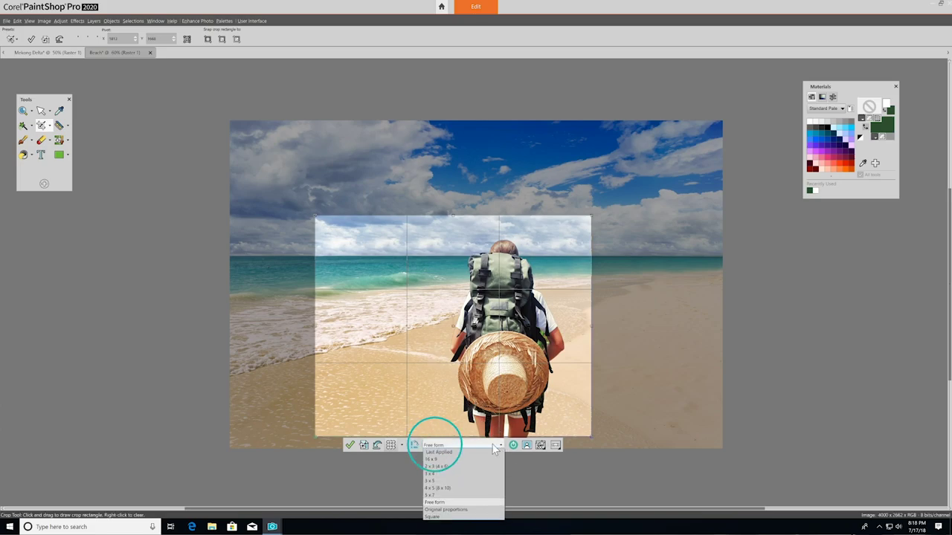
{"action": "left_click", "coordinate": [492, 489]}
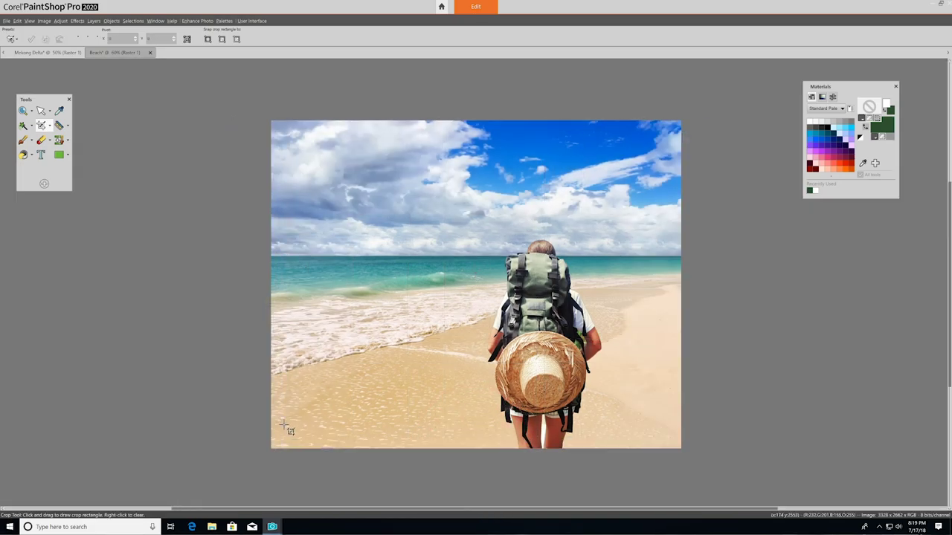
{"action": "left_click", "coordinate": [49, 125]}
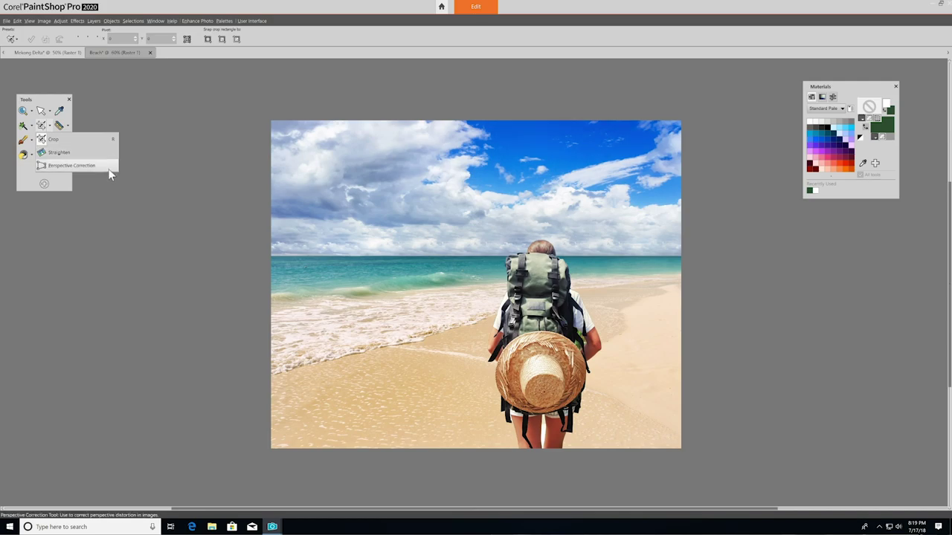
- Open the 055A7981 portrait and zoom in on the woman's face
{"action": "left_click", "coordinate": [7, 21]}
{"action": "left_click", "coordinate": [22, 52]}
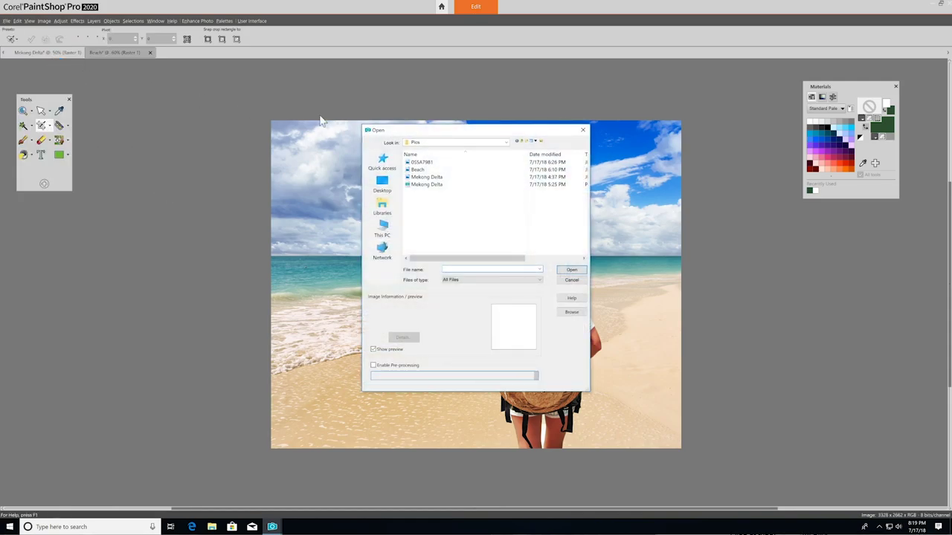
{"action": "double_click", "coordinate": [451, 161]}
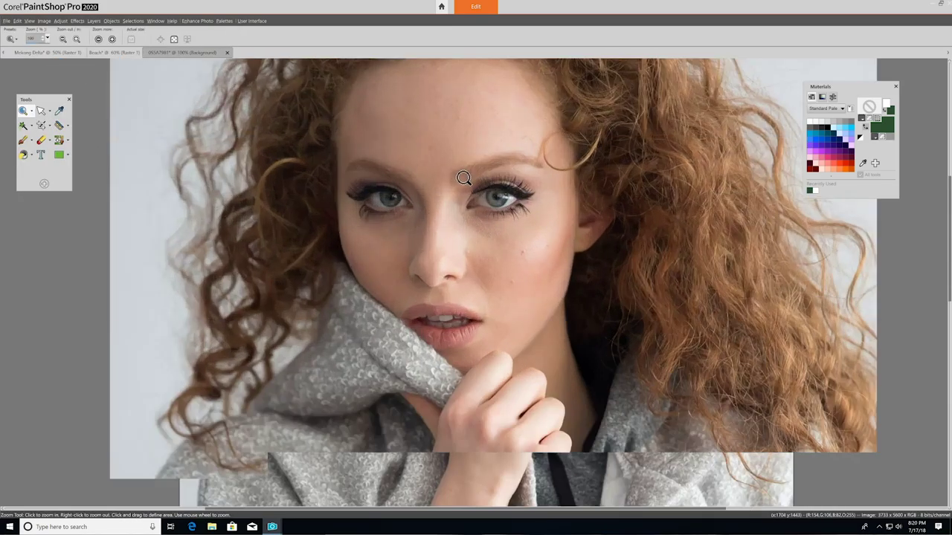
{"action": "left_click", "coordinate": [463, 178]}
- Remove red eye from the right eye with the Red Eye tool
{"action": "left_click", "coordinate": [64, 126]}
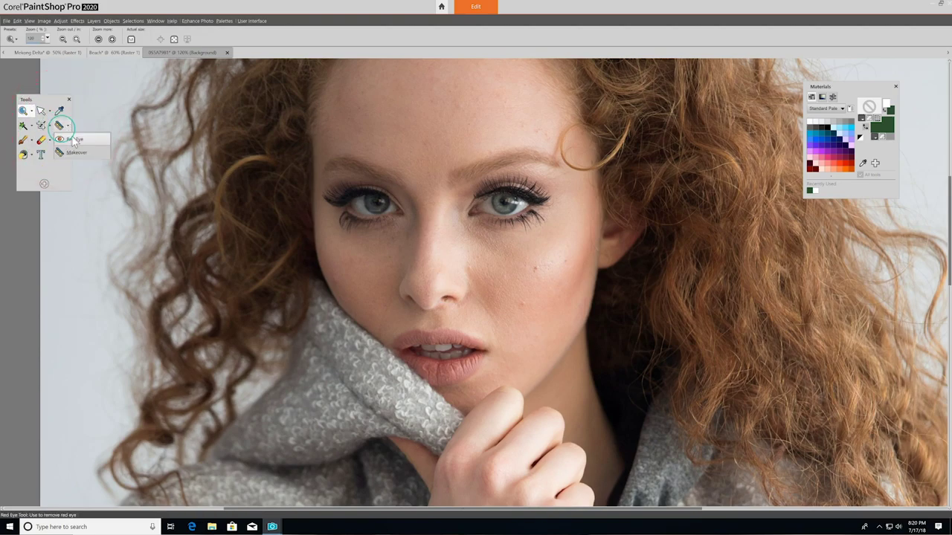
{"action": "left_click", "coordinate": [75, 139]}
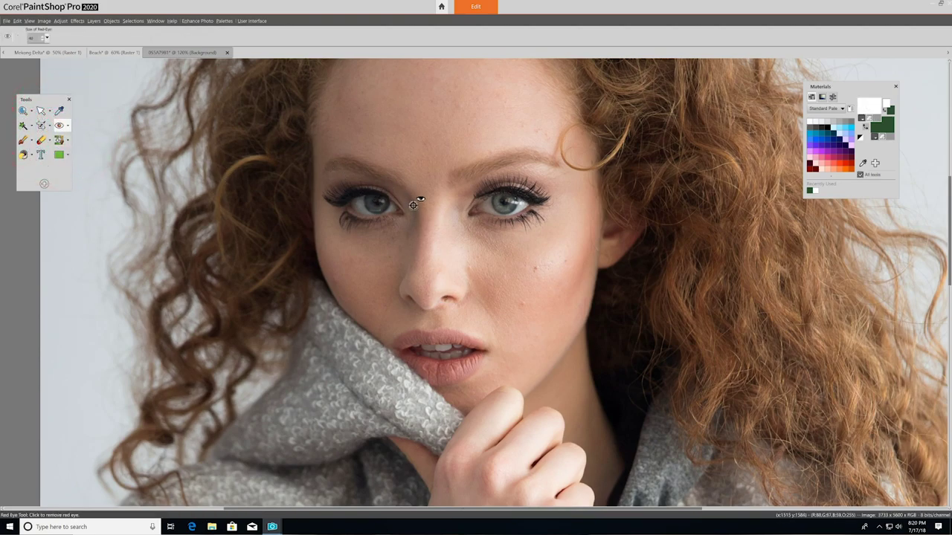
{"action": "left_click", "coordinate": [519, 206]}
- Switch to Makeover, zoom in on the lips and teeth, and choose Toothbrush whitening
{"action": "left_click", "coordinate": [64, 125]}
{"action": "left_click", "coordinate": [77, 153]}
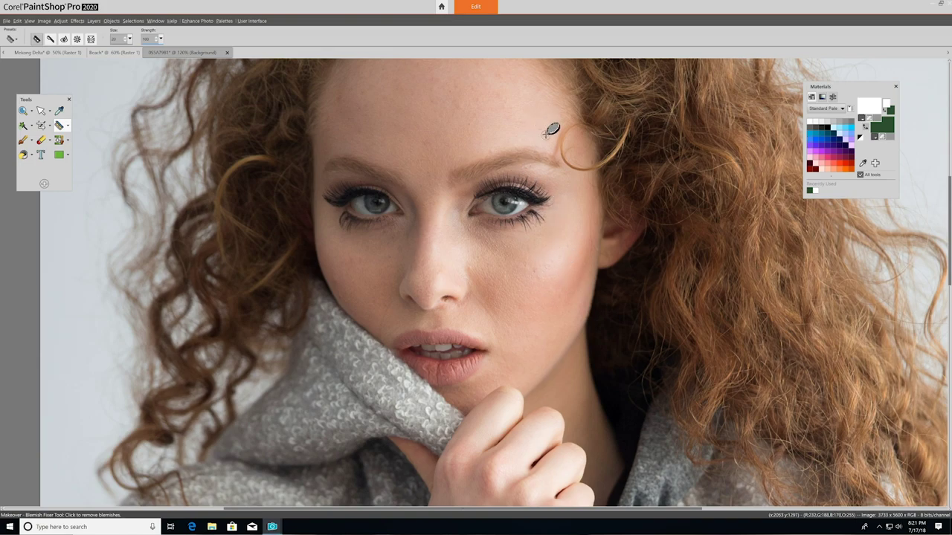
{"action": "key", "text": "z"}
{"action": "left_click", "coordinate": [444, 369]}
{"action": "left_click", "coordinate": [445, 370]}
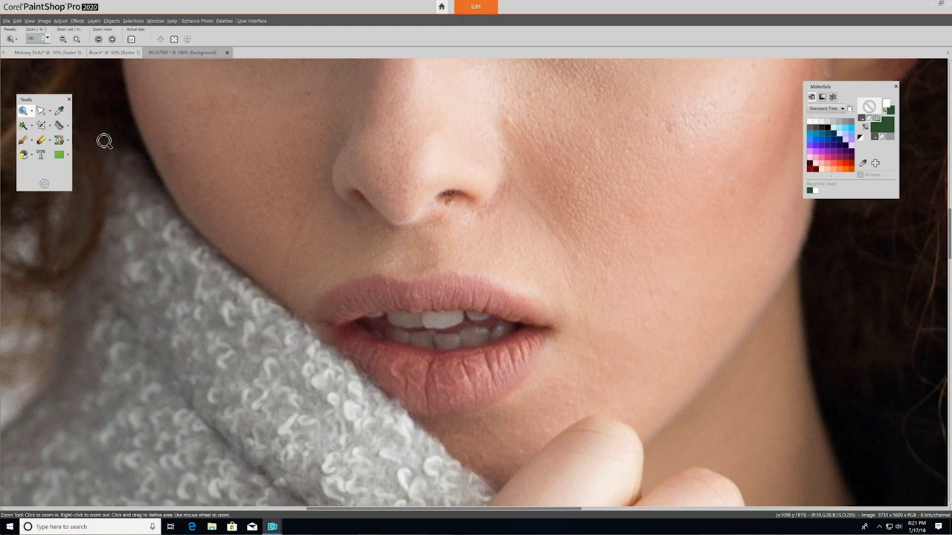
{"action": "left_click", "coordinate": [104, 141]}
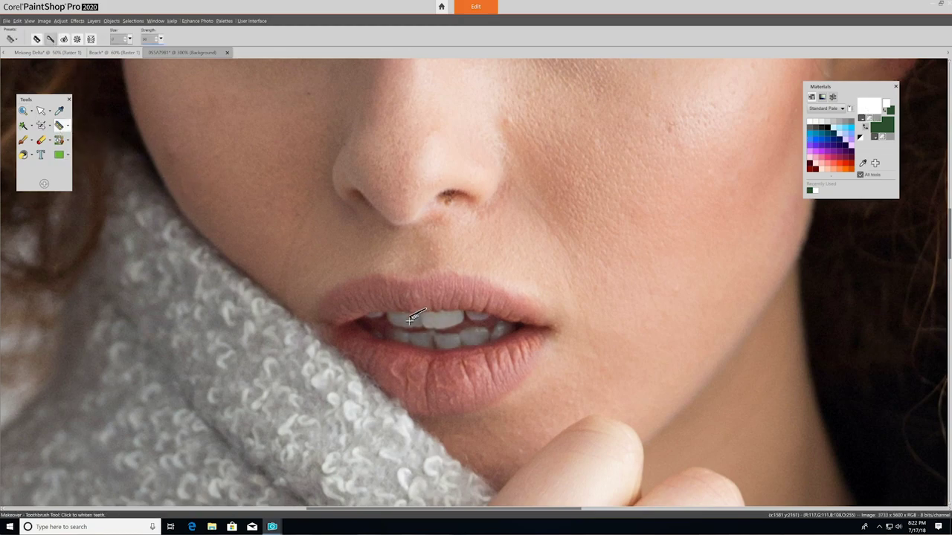
- Fit the whole portrait in the window and choose the Paint Brush
{"action": "key", "text": "a"}
{"action": "key", "text": "ctrl+w"}
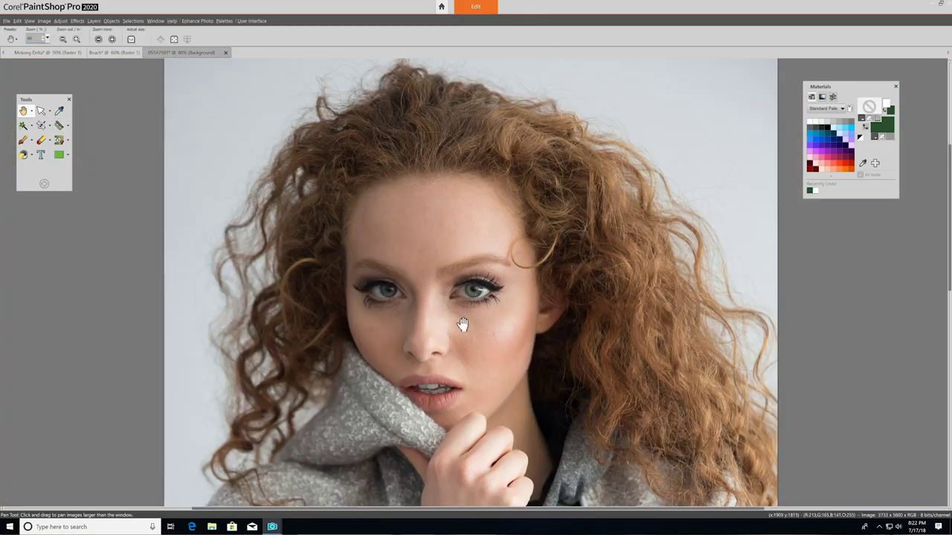
{"action": "left_click", "coordinate": [31, 139]}
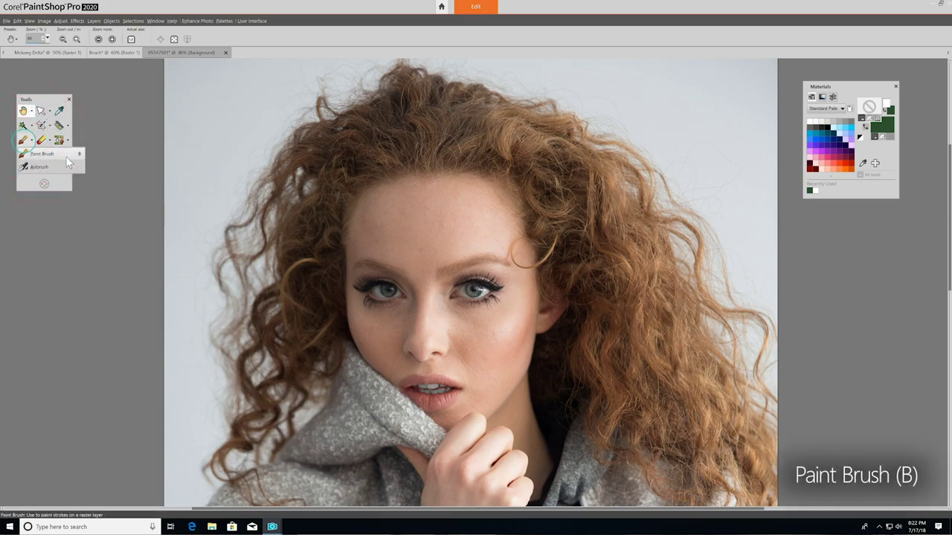
{"action": "left_click", "coordinate": [67, 155]}
{"action": "left_click", "coordinate": [452, 130]}
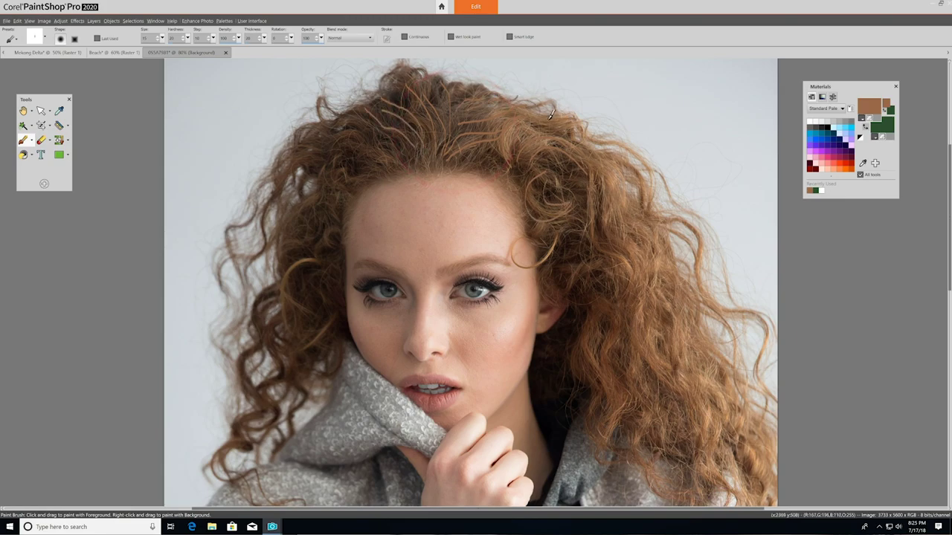
- Airbrush a brown stroke across the hair, then switch to the Background Eraser
{"action": "left_click", "coordinate": [31, 141]}
{"action": "left_click", "coordinate": [36, 166]}
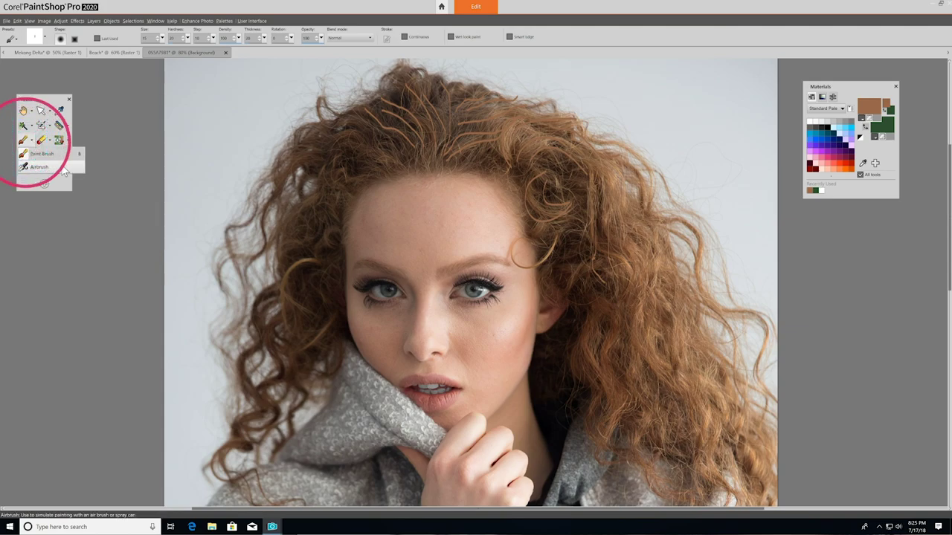
{"action": "left_click_drag", "start_coordinate": [392, 155], "coordinate": [357, 122]}
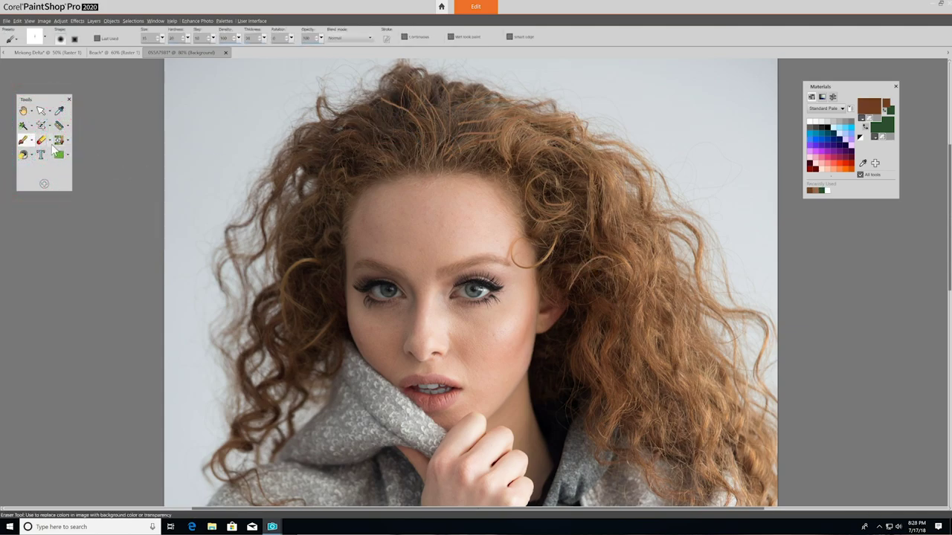
{"action": "left_click", "coordinate": [45, 140]}
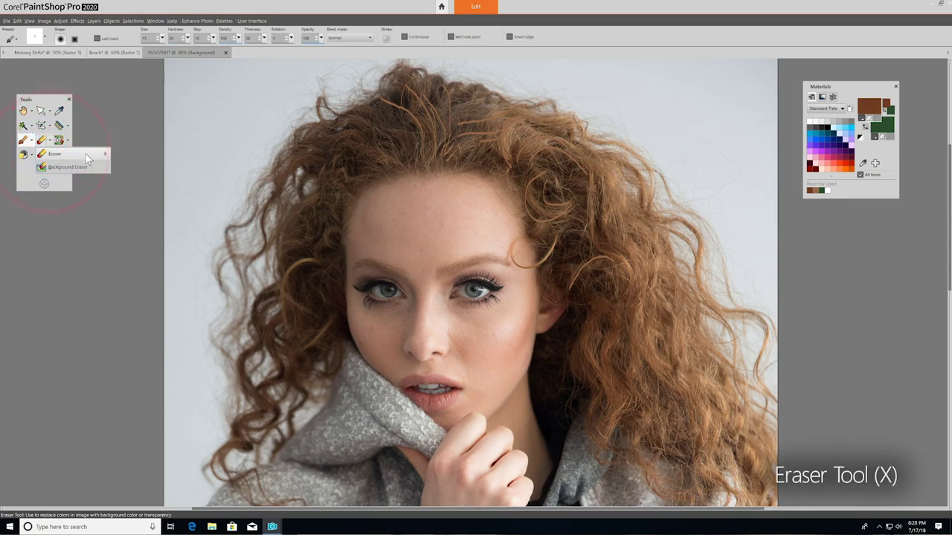
{"action": "left_click", "coordinate": [99, 167]}
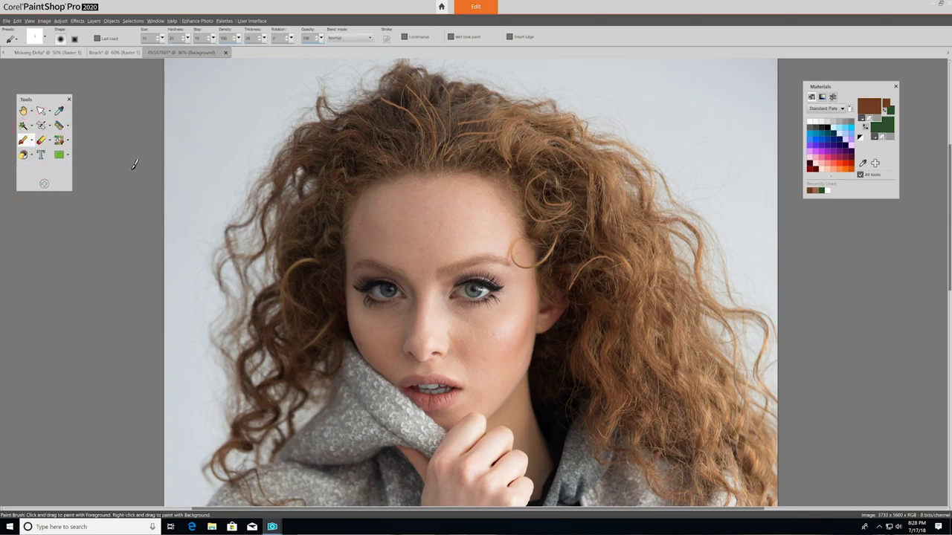
- Pick the Clone brush, then switch to the Object Remover tool
{"action": "left_click", "coordinate": [65, 140]}
{"action": "left_click", "coordinate": [94, 154]}
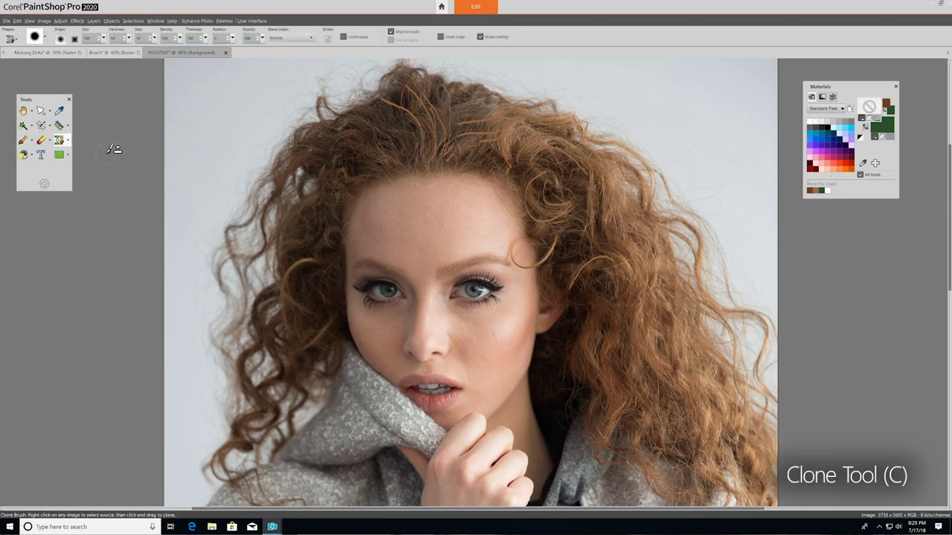
{"action": "scroll", "coordinate": [113, 156], "scroll_direction": "down", "scroll_amount": 3}
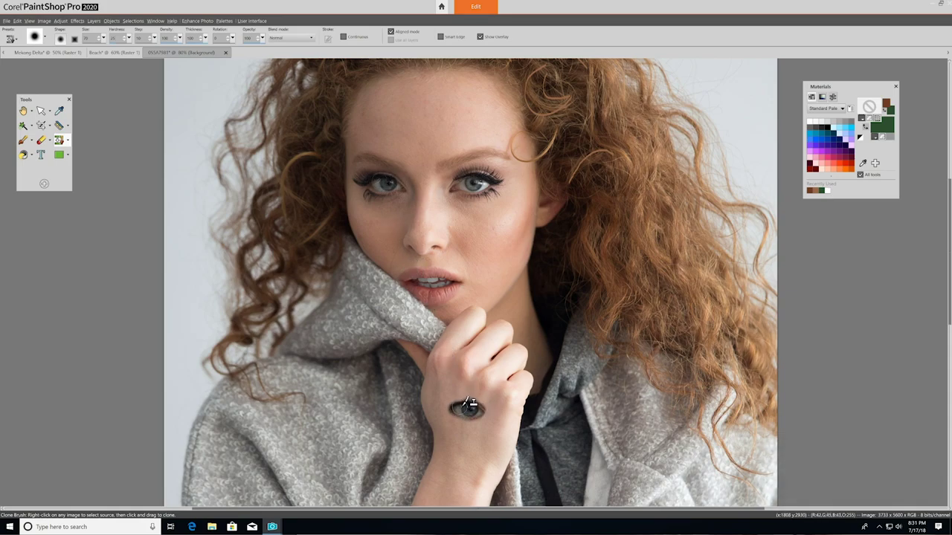
{"action": "left_click", "coordinate": [67, 140]}
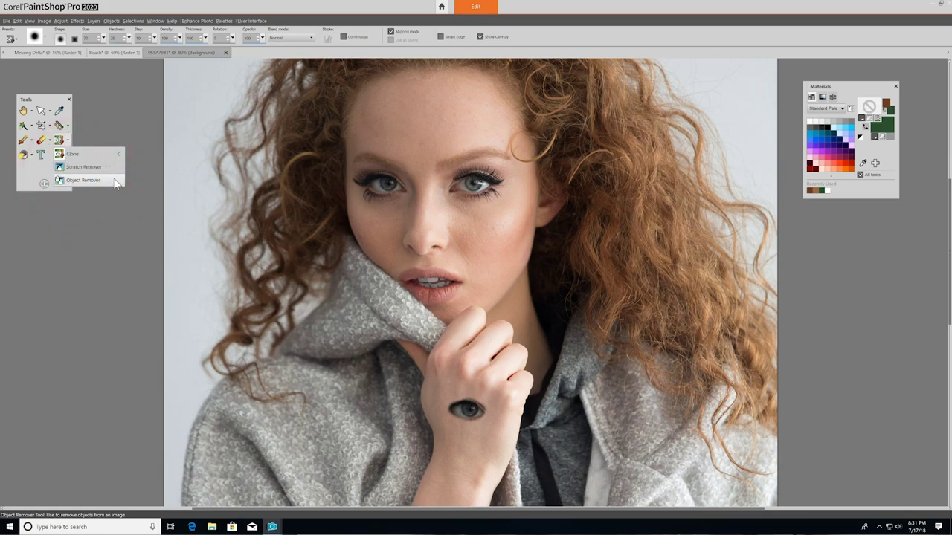
{"action": "left_click", "coordinate": [115, 180]}
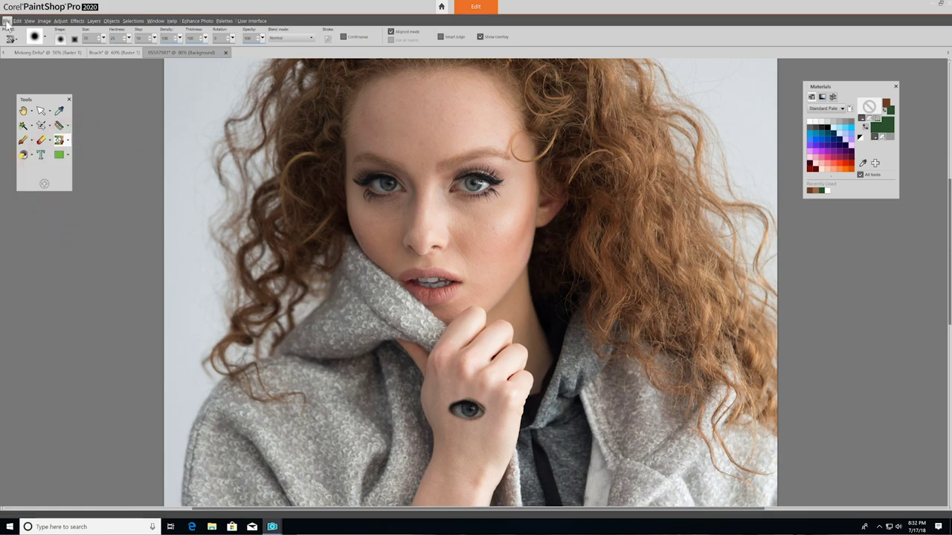
- Open the colouring book image
{"action": "left_click", "coordinate": [6, 20]}
{"action": "left_click", "coordinate": [47, 46]}
{"action": "left_click", "coordinate": [427, 177]}
{"action": "left_click", "coordinate": [582, 271]}
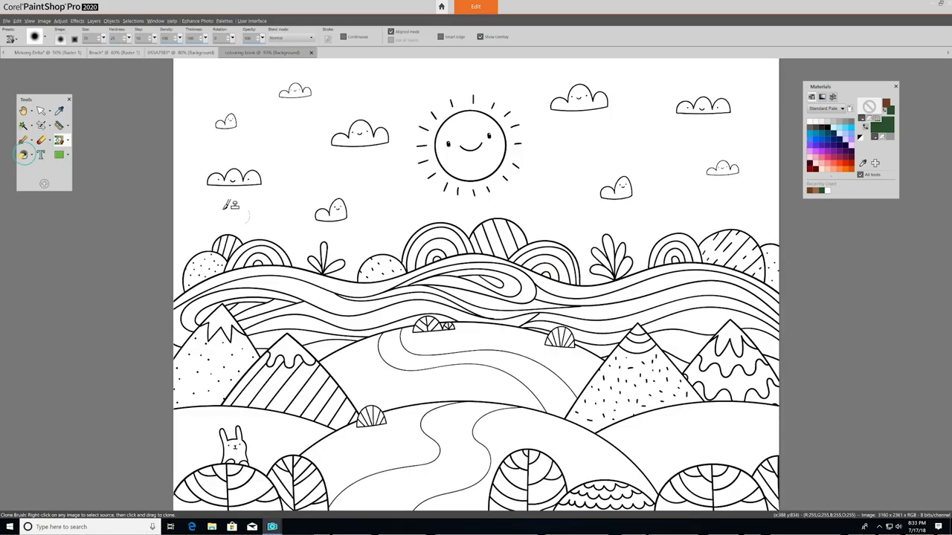
- Flood fill the winding path brown and two hills green
{"action": "left_click", "coordinate": [22, 155]}
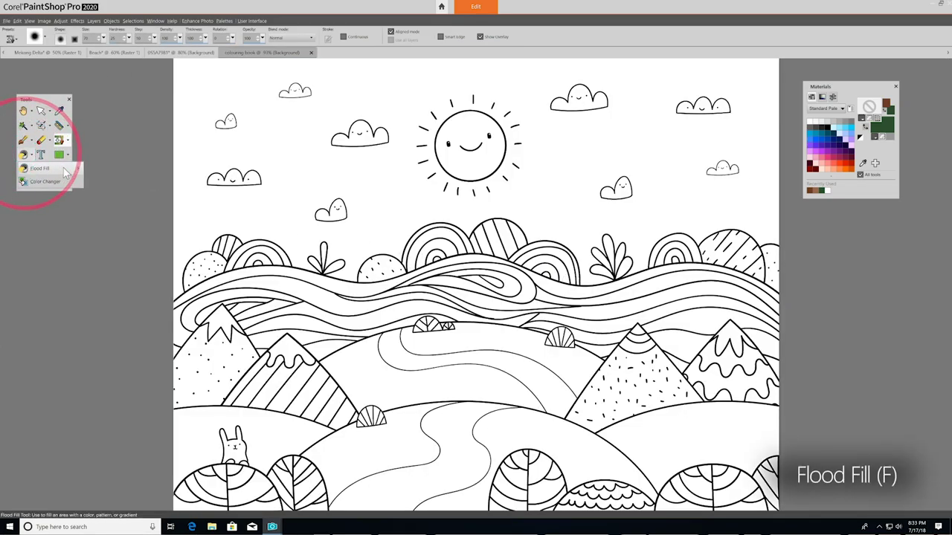
{"action": "left_click", "coordinate": [38, 169]}
{"action": "left_click", "coordinate": [461, 435]}
{"action": "left_click", "coordinate": [869, 106]}
{"action": "left_click", "coordinate": [512, 377]}
{"action": "left_click", "coordinate": [349, 372]}
{"action": "left_click", "coordinate": [246, 420]}
- Fill the sky areas with light blue
{"action": "left_click", "coordinate": [706, 424]}
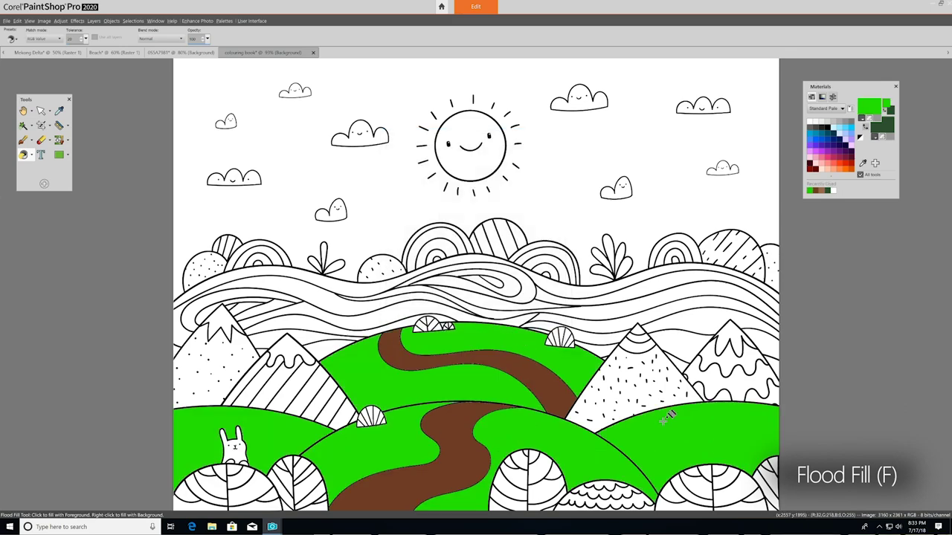
{"action": "left_click", "coordinate": [869, 107]}
{"action": "left_click", "coordinate": [465, 279]}
{"action": "left_click", "coordinate": [511, 377]}
{"action": "left_click", "coordinate": [674, 212]}
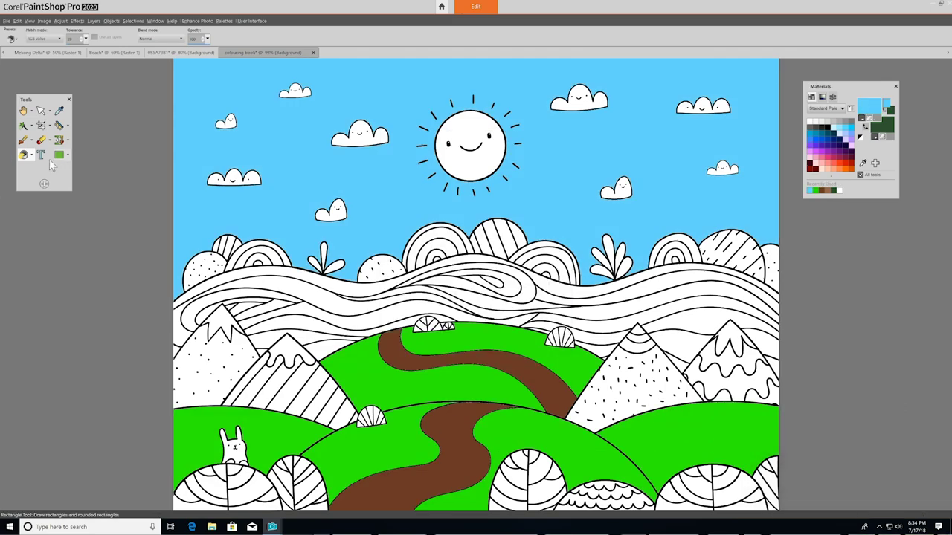
- Recolour the whole sky orange-yellow with the Color Changer, then bring up File > Open
{"action": "left_click", "coordinate": [23, 155]}
{"action": "left_click", "coordinate": [45, 181]}
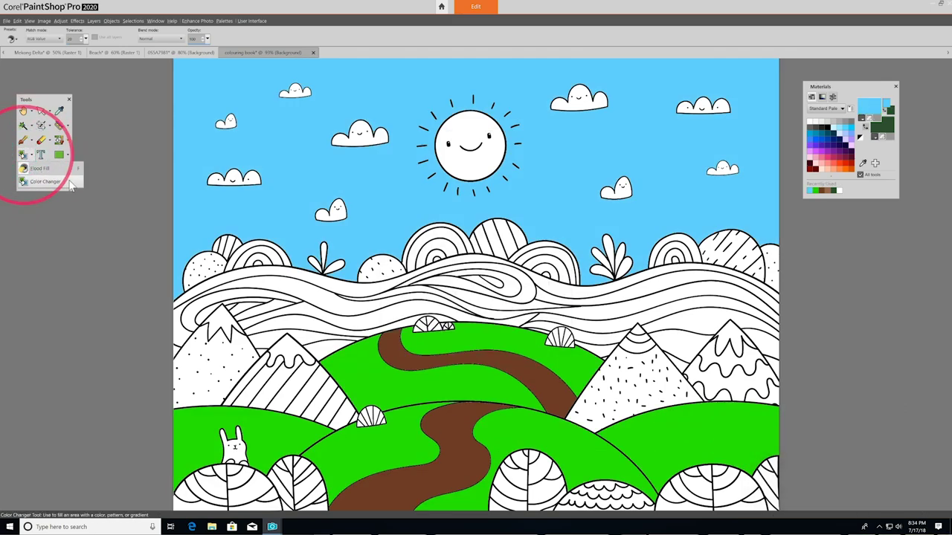
{"action": "right_click", "coordinate": [391, 208]}
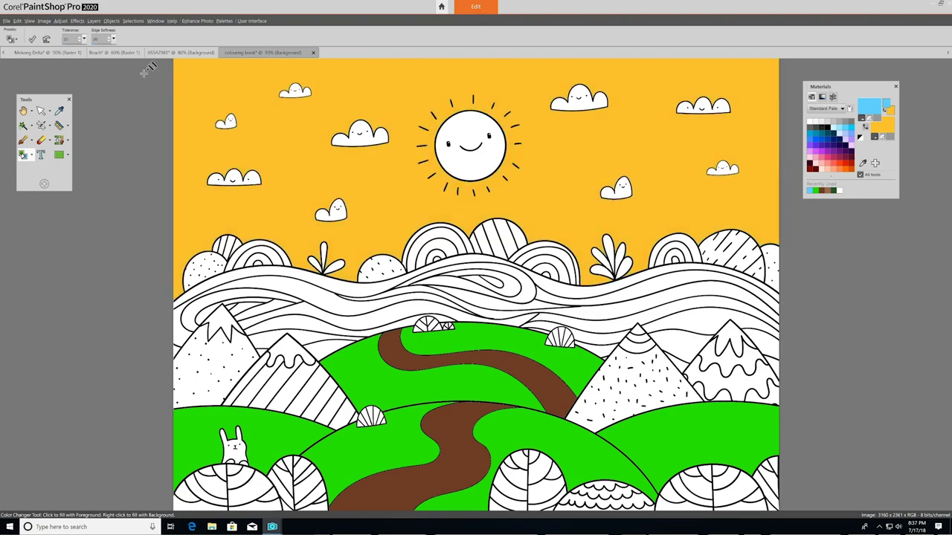
{"action": "left_click", "coordinate": [7, 20]}
{"action": "left_click", "coordinate": [34, 49]}
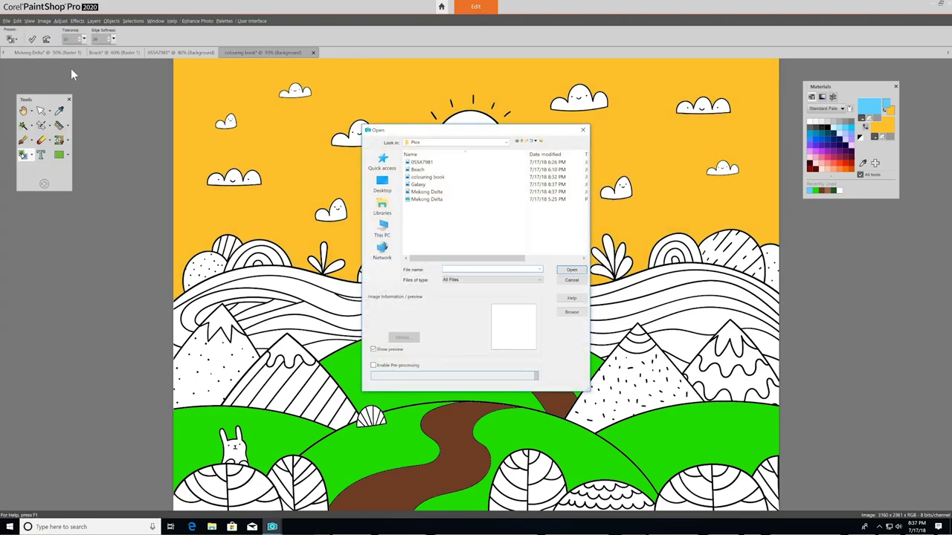
- Open the Galaxy image and draw a white rectangle across its middle
{"action": "double_click", "coordinate": [418, 184]}
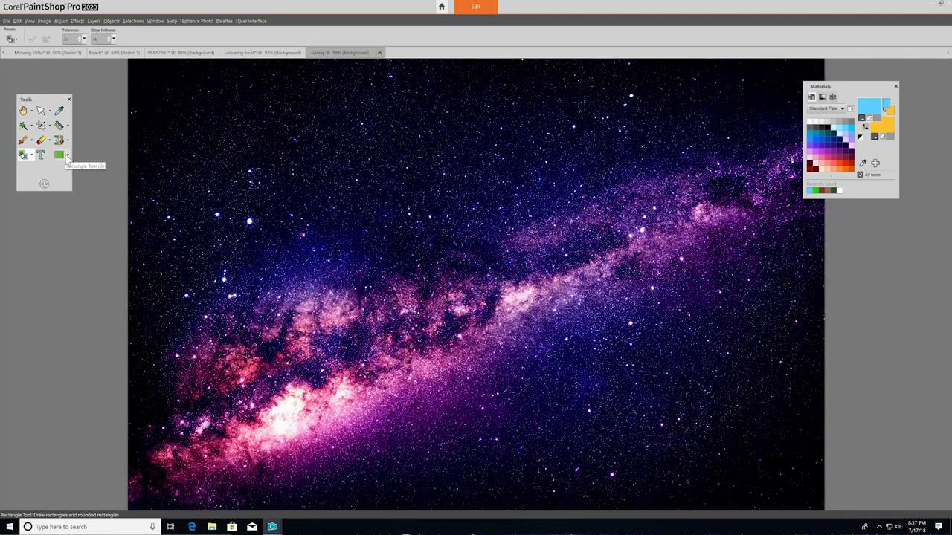
{"action": "left_click", "coordinate": [67, 156]}
{"action": "left_click", "coordinate": [82, 169]}
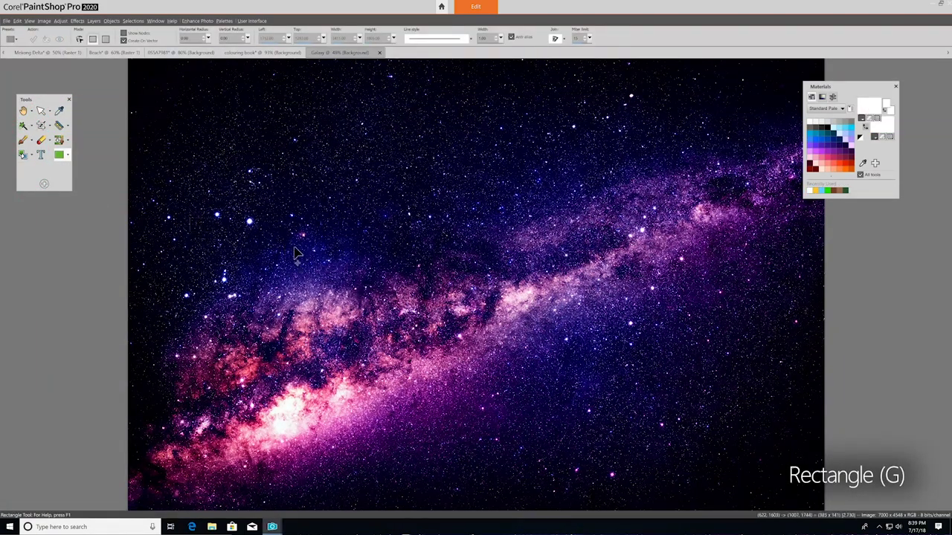
{"action": "left_click_drag", "start_coordinate": [740, 312], "coordinate": [762, 316]}
- Lower the rectangle layer's opacity in the Layers palette and add the 'OUTER SPACE' text
{"action": "left_click", "coordinate": [30, 21]}
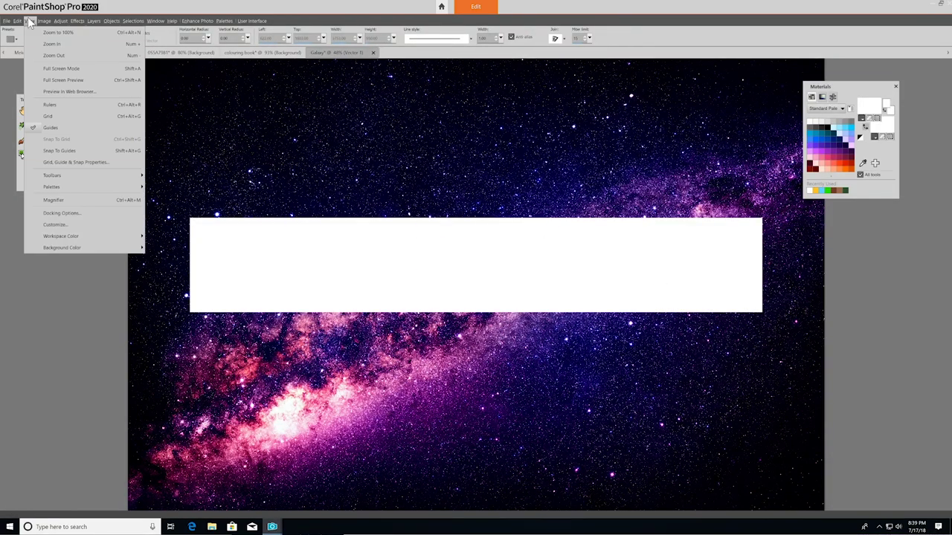
{"action": "mouse_move", "coordinate": [107, 187]}
{"action": "left_click", "coordinate": [207, 233]}
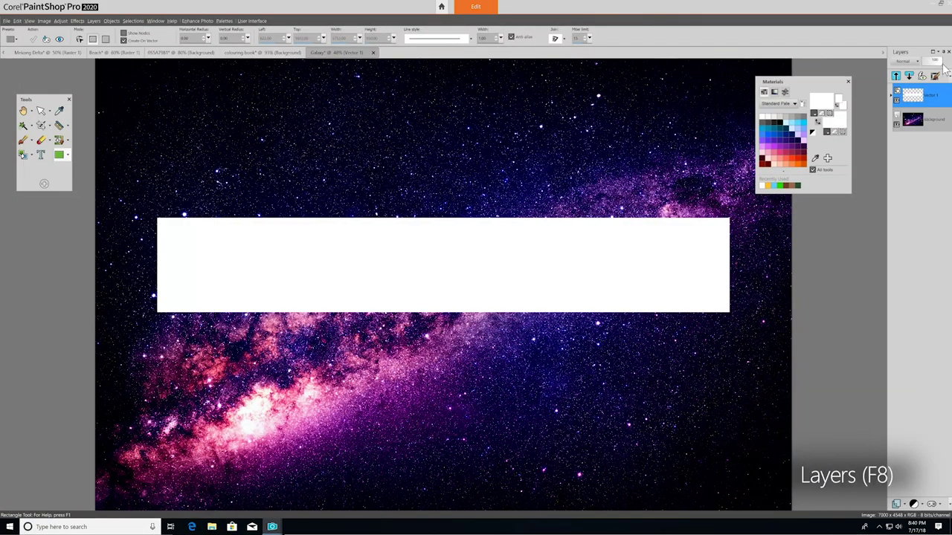
{"action": "left_click_drag", "start_coordinate": [939, 65], "coordinate": [935, 69]}
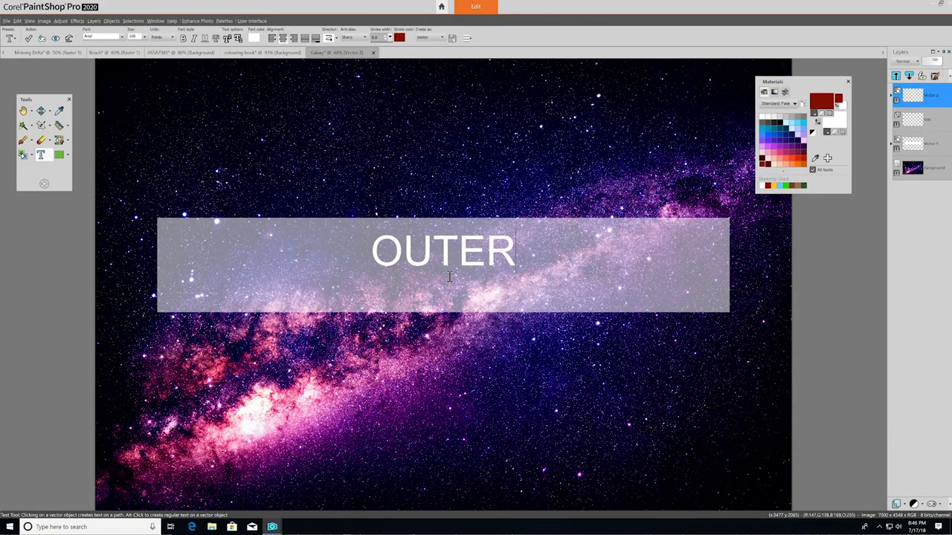
{"action": "type", "text": "SPACE"}
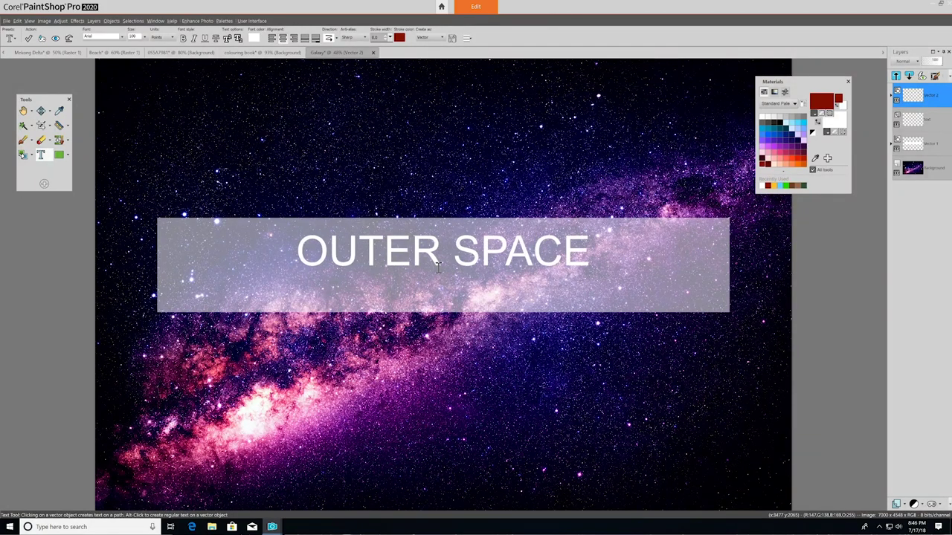
{"action": "left_click", "coordinate": [41, 110]}
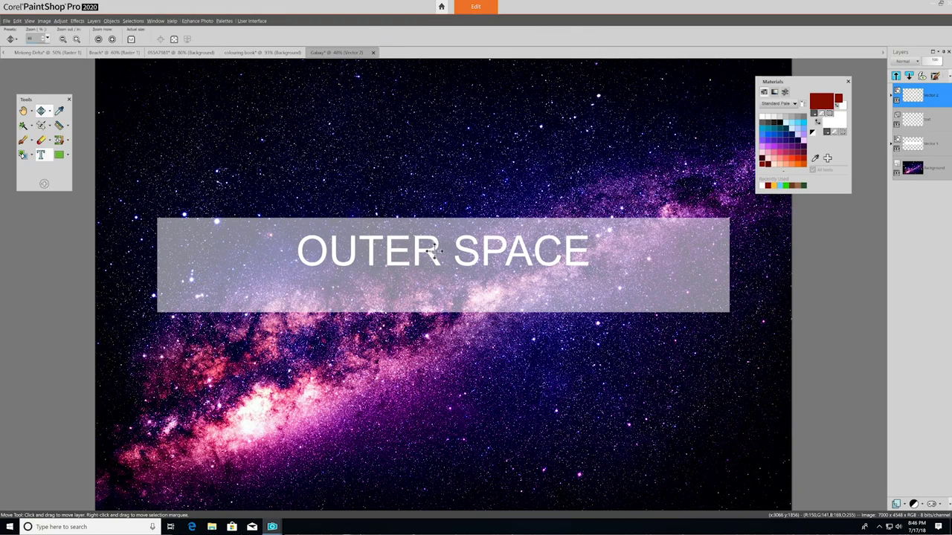
- Nudge the translucent rectangle behind the OUTER SPACE text and show the Help menu
{"action": "left_click_drag", "start_coordinate": [465, 255], "coordinate": [475, 227]}
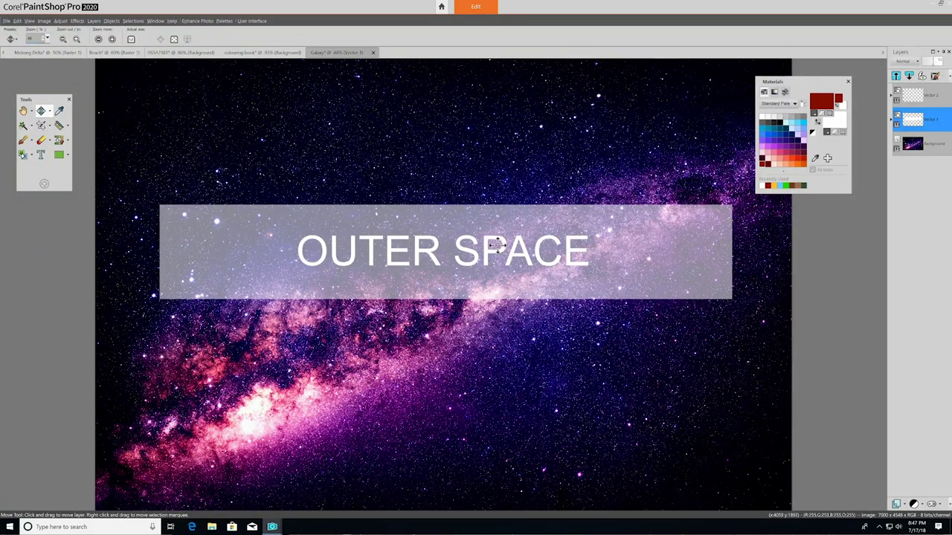
{"action": "left_click", "coordinate": [171, 21]}
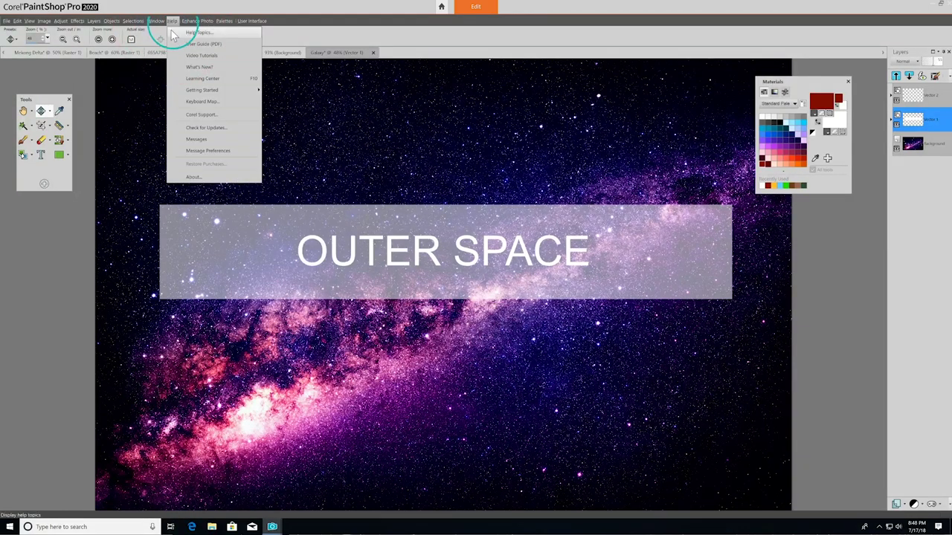